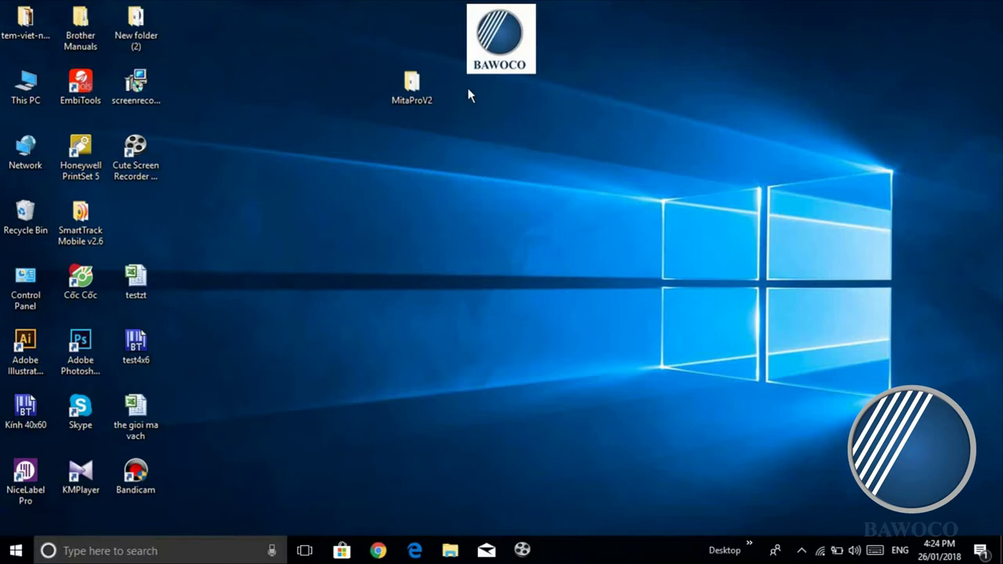
# Step: Open the MitaProV2 desktop folder and select the MitaProV2 setup application
pyautogui.click(427, 89)
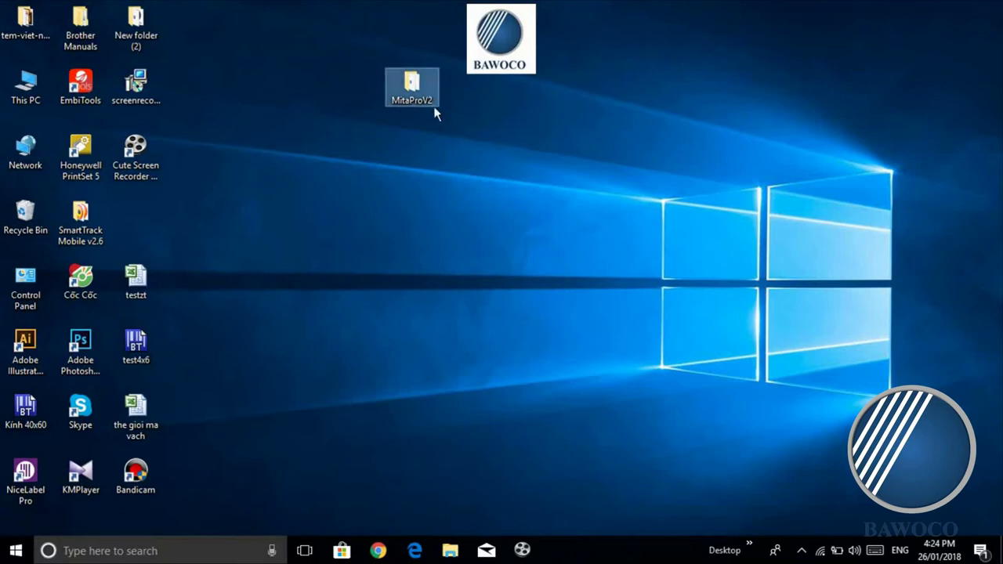
pyautogui.doubleClick(418, 99)
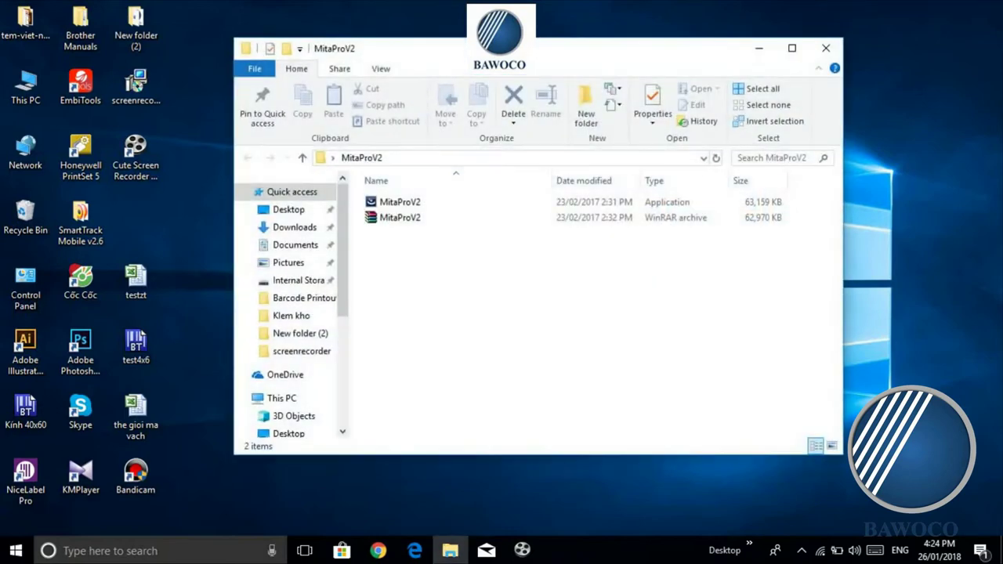
pyautogui.moveTo(467, 51)
pyautogui.mouseDown()
pyautogui.moveTo(444, 48)
pyautogui.moveTo(452, 56)
pyautogui.mouseUp()
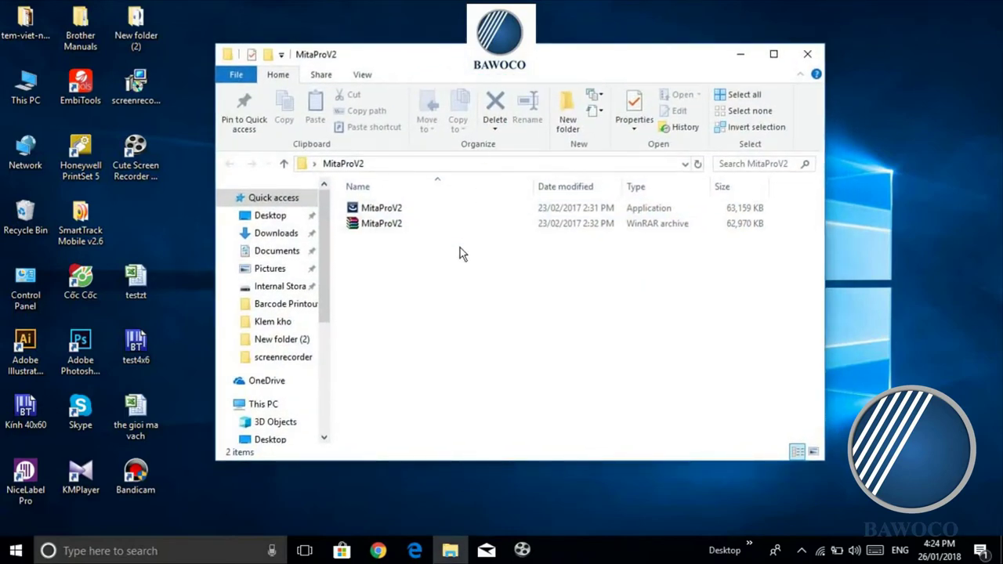
pyautogui.click(415, 231)
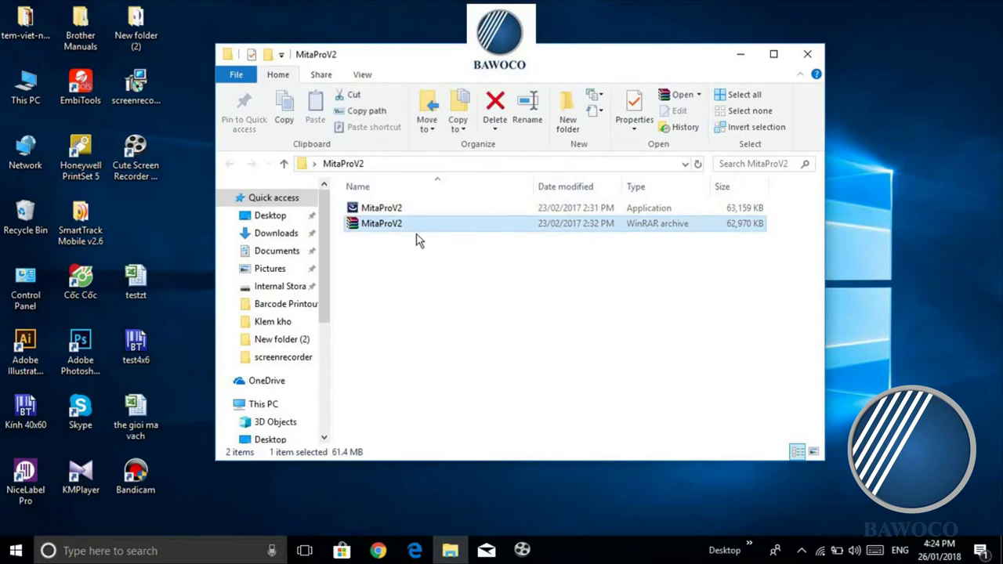
pyautogui.click(480, 261)
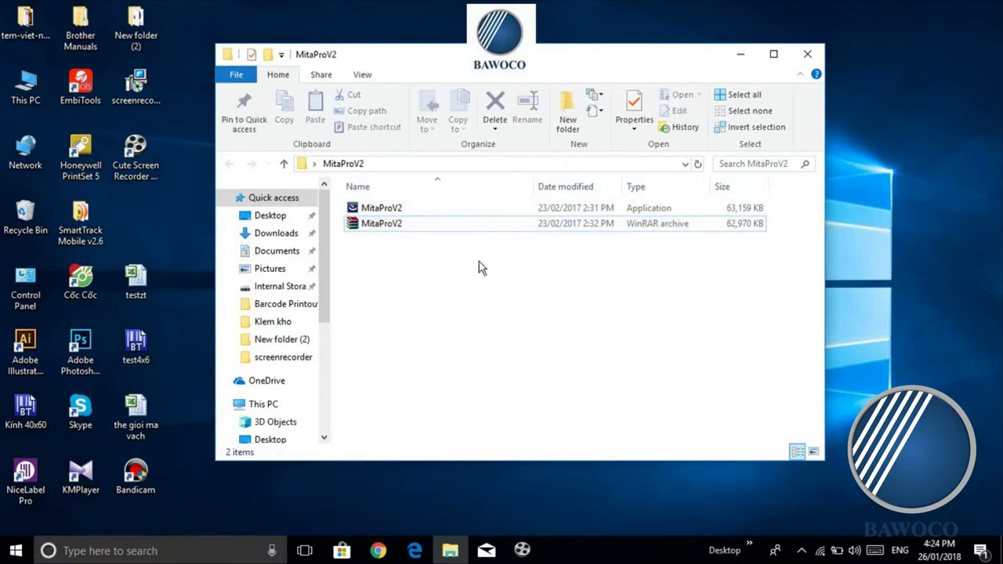
pyautogui.click(397, 214)
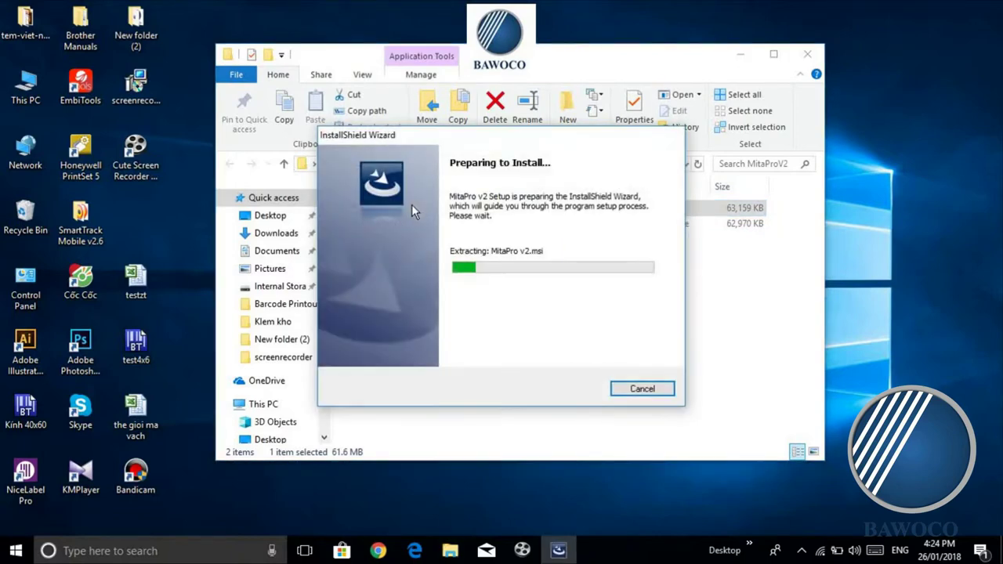
# Step: Run the MitaPro v2 installer with default user details, default folder and Complete setup
pyautogui.moveTo(464, 142); pyautogui.dragTo(440, 123)
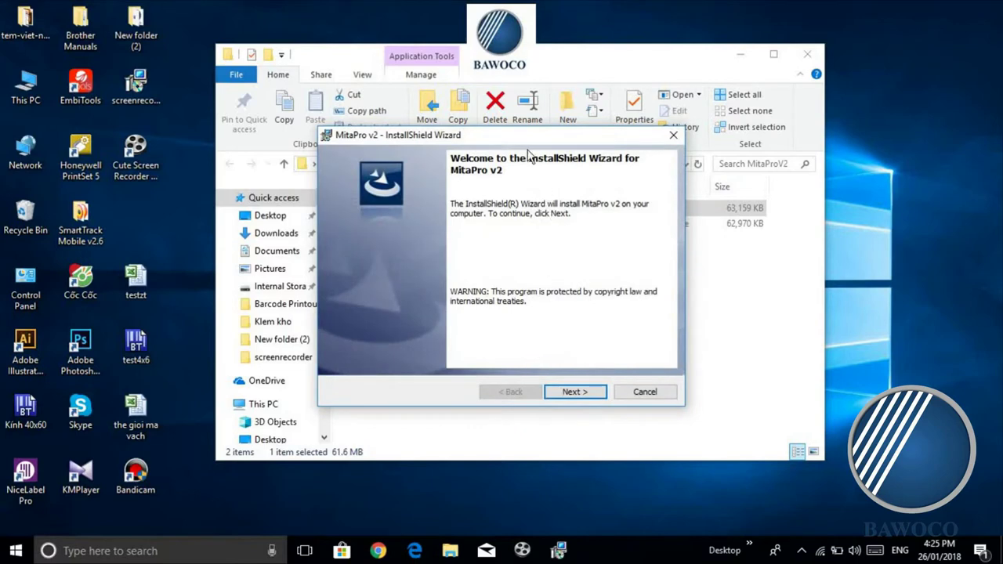
pyautogui.moveTo(517, 139); pyautogui.dragTo(486, 142)
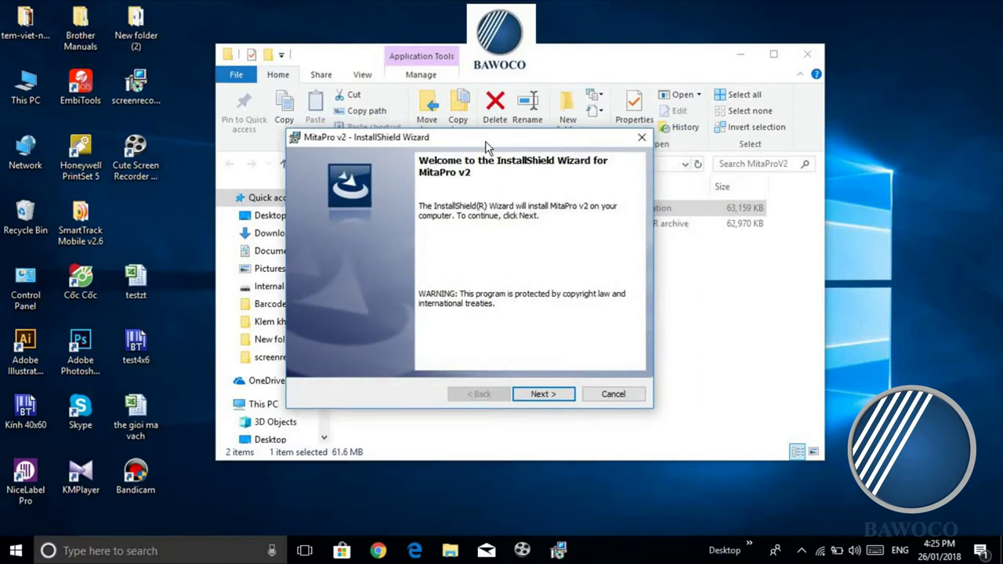
pyautogui.click(559, 398)
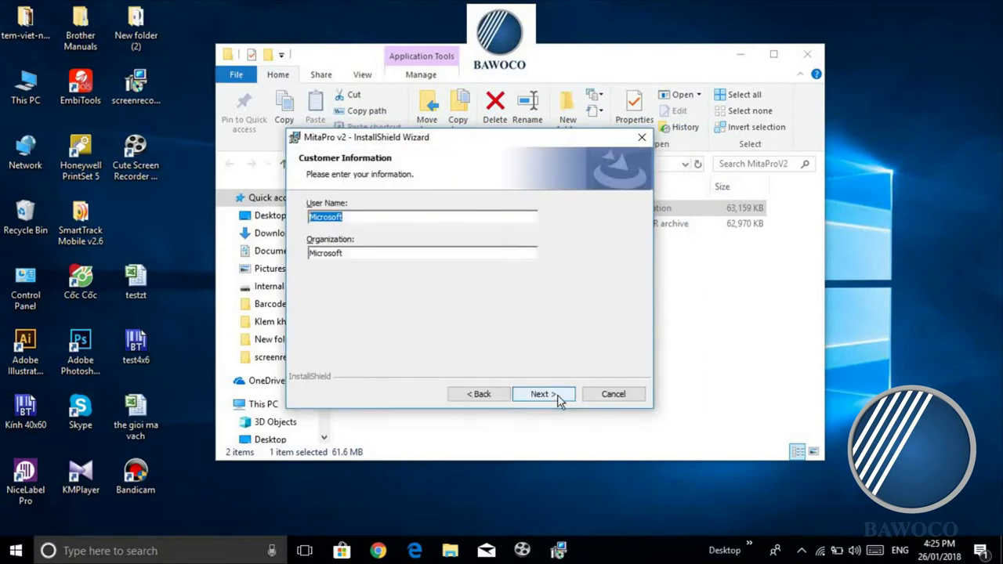
pyautogui.click(568, 398)
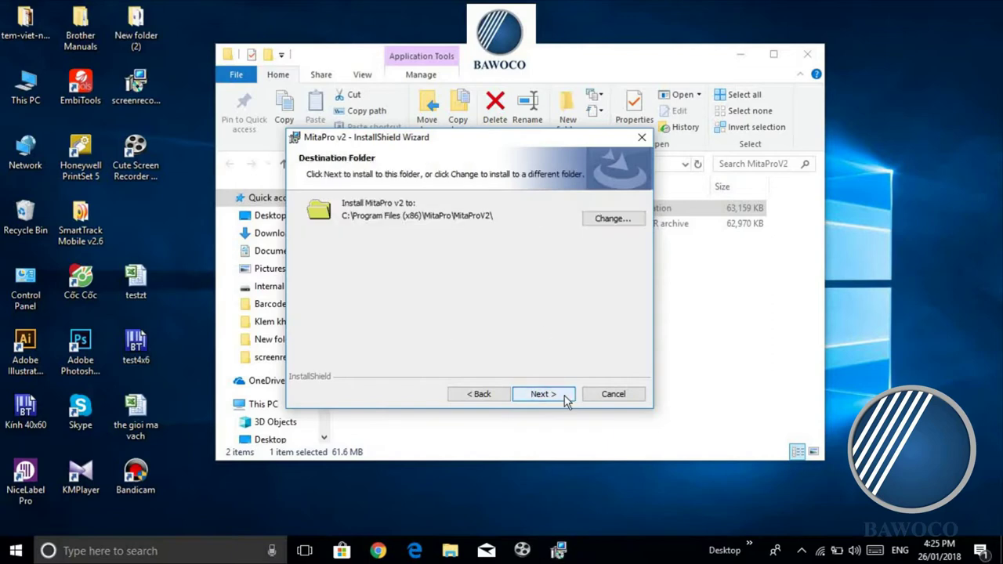
pyautogui.click(568, 398)
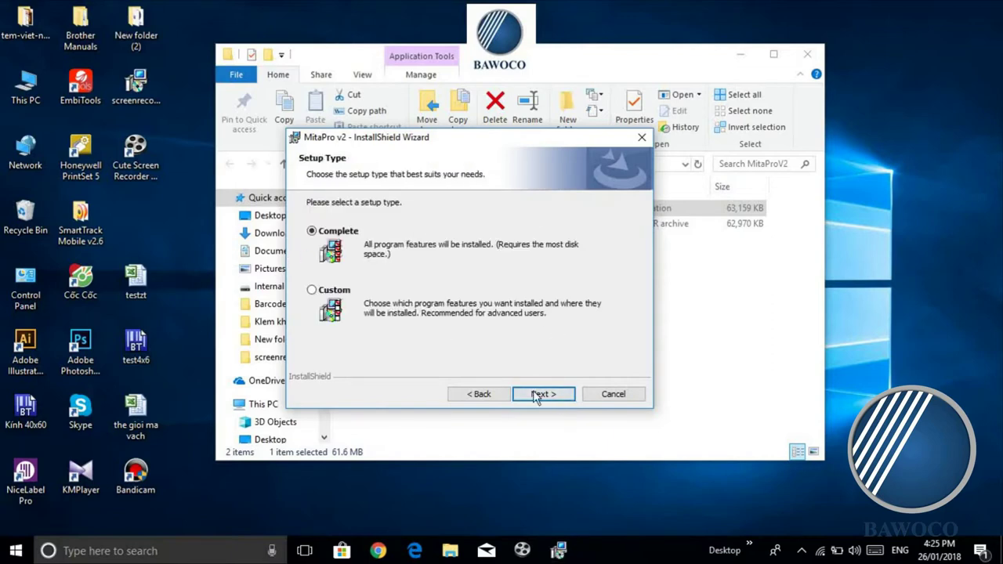
pyautogui.click(539, 396)
pyautogui.click(548, 393)
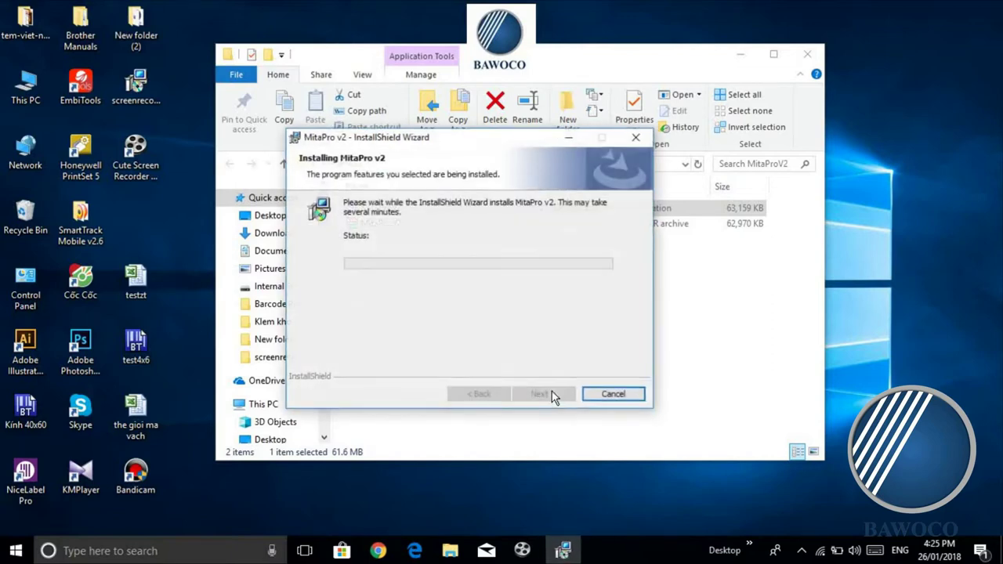
# Step: Minimize the folder window during installation and close the finished wizard without launching MitaPro
pyautogui.moveTo(445, 144); pyautogui.dragTo(498, 147)
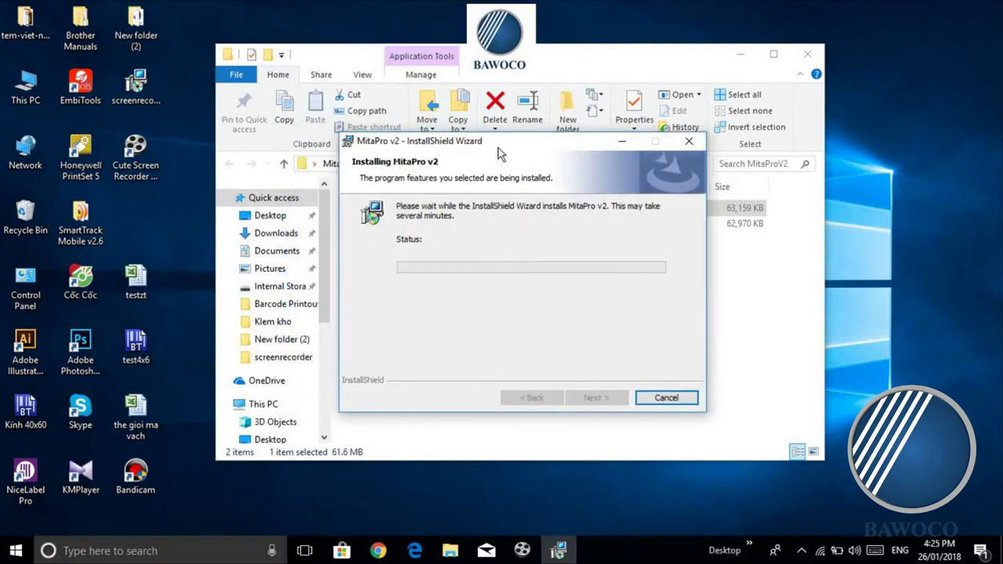
pyautogui.click(746, 52)
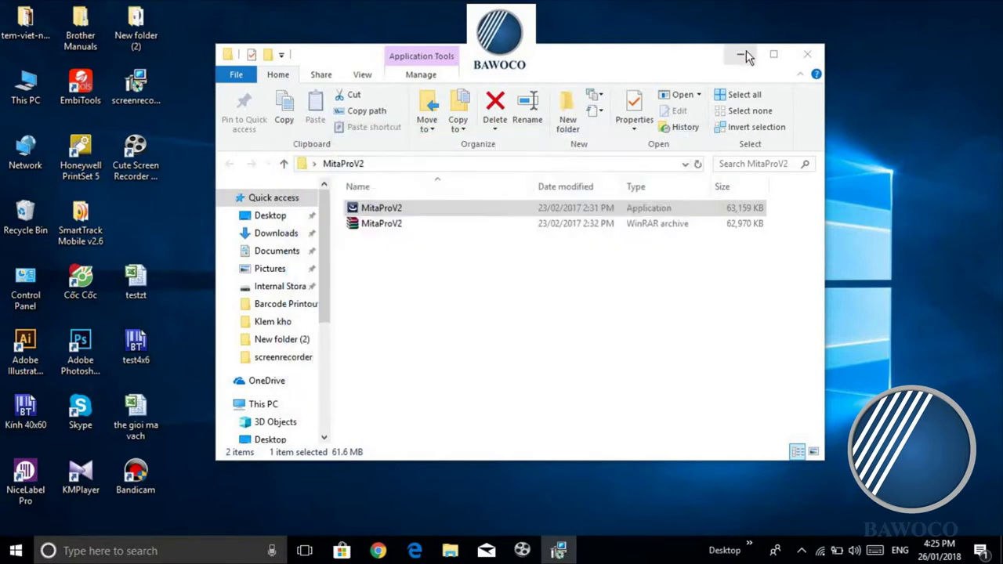
pyautogui.click(744, 55)
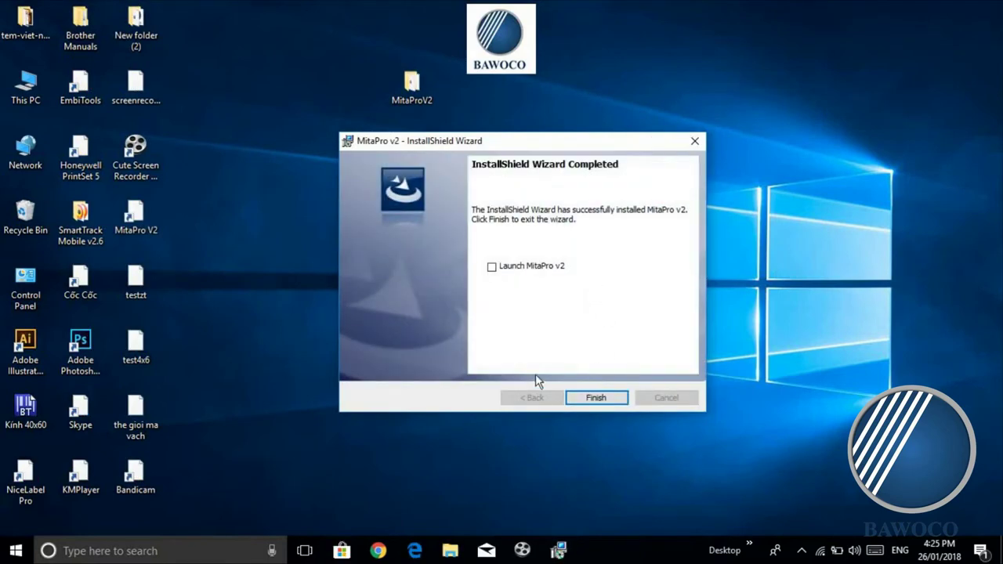
pyautogui.click(617, 396)
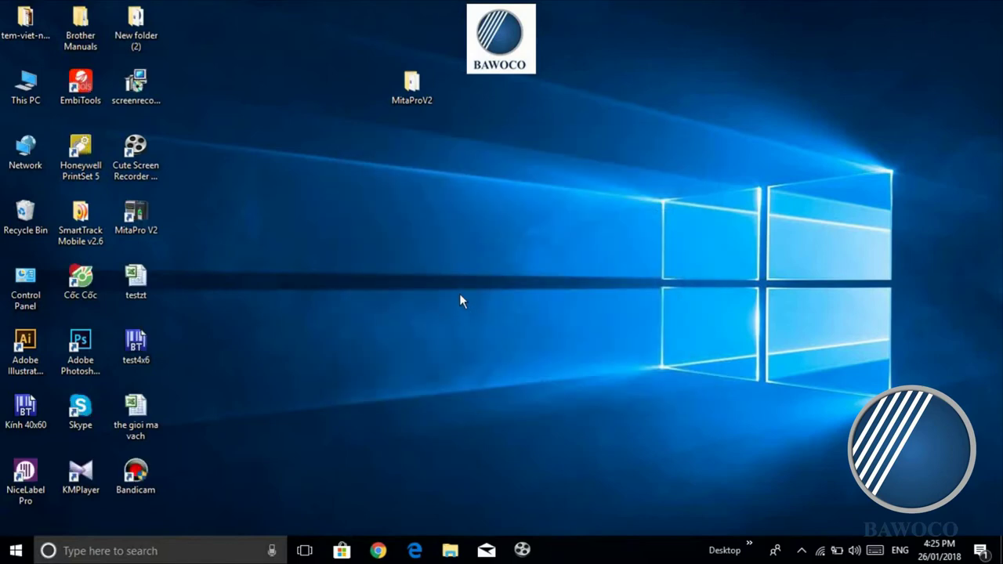
pyautogui.click(157, 221)
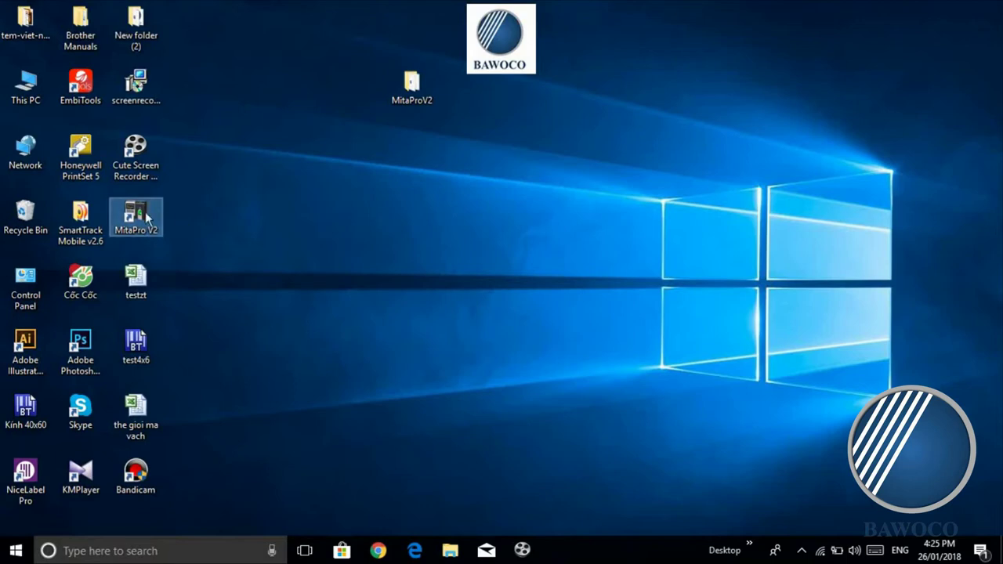
pyautogui.rightClick(147, 219)
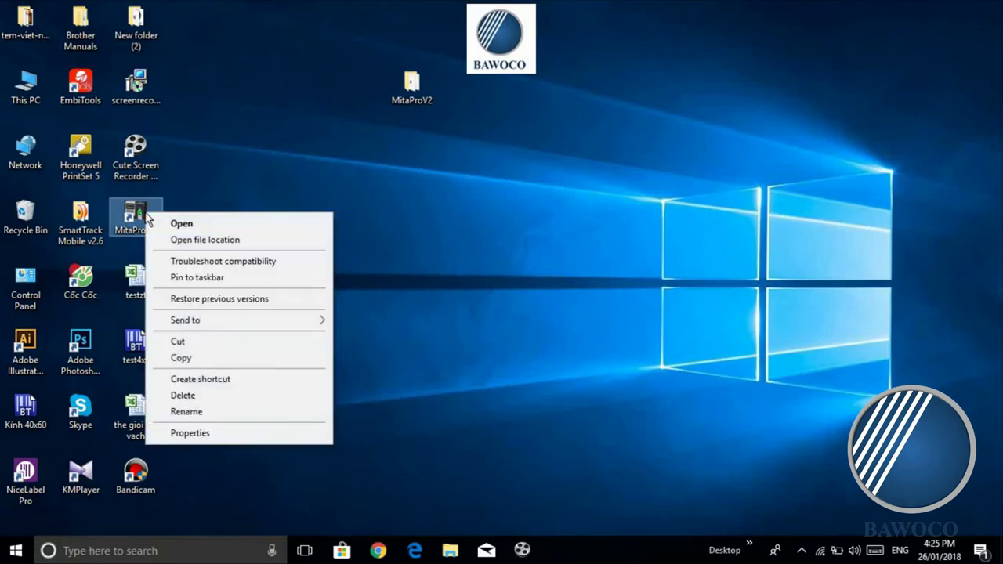
pyautogui.click(220, 197)
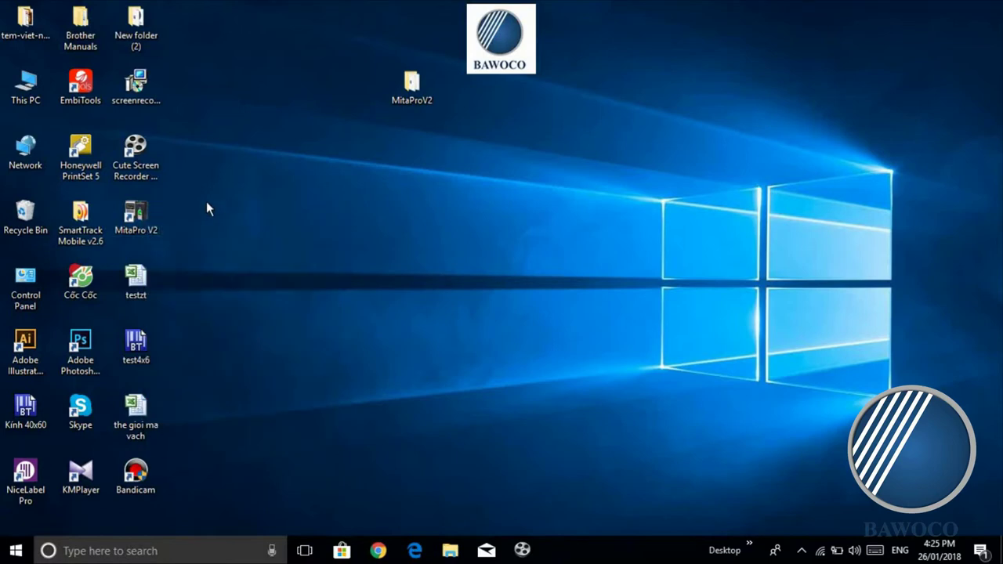
pyautogui.rightClick(144, 207)
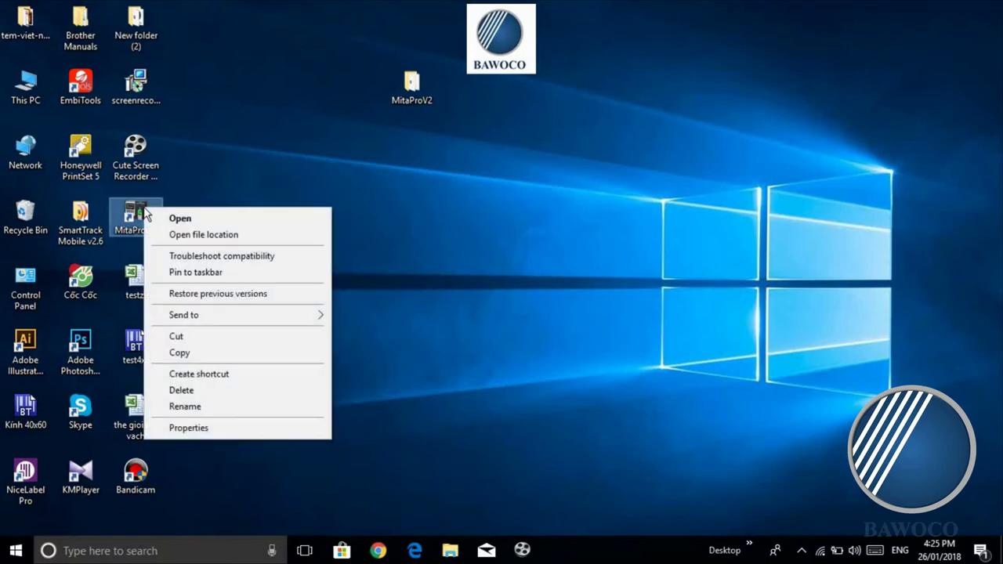
pyautogui.click(208, 183)
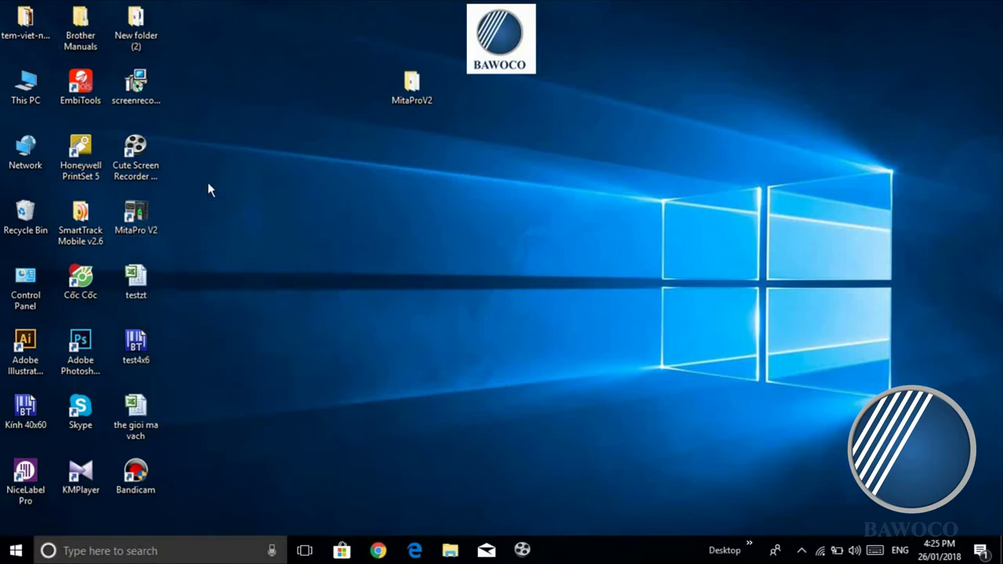
# Step: Browse to C:\Program Files (x86)\MitaPro\MitaProV2 in File Explorer
pyautogui.doubleClick(23, 100)
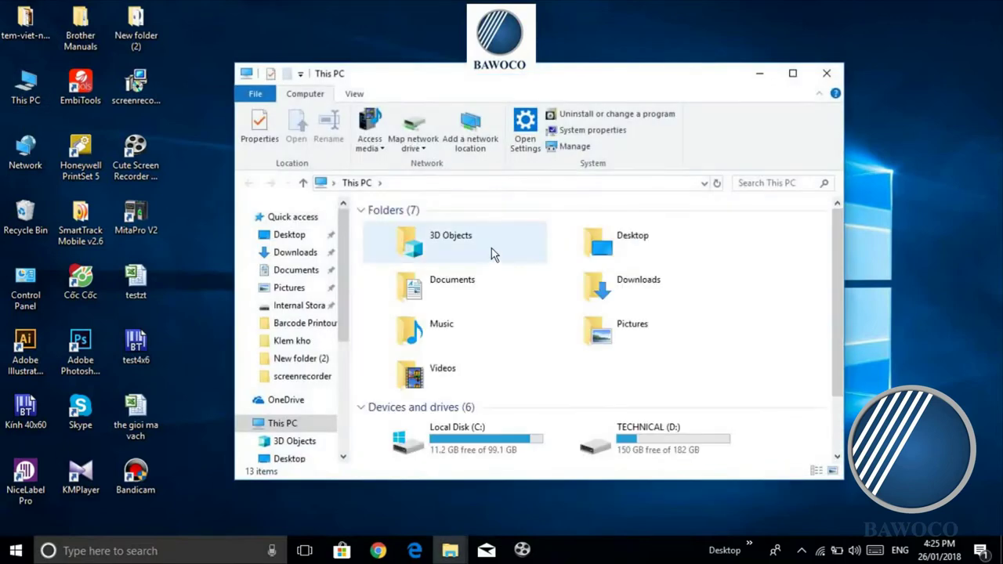
pyautogui.scroll(-3, 494, 255)
pyautogui.doubleClick(463, 349)
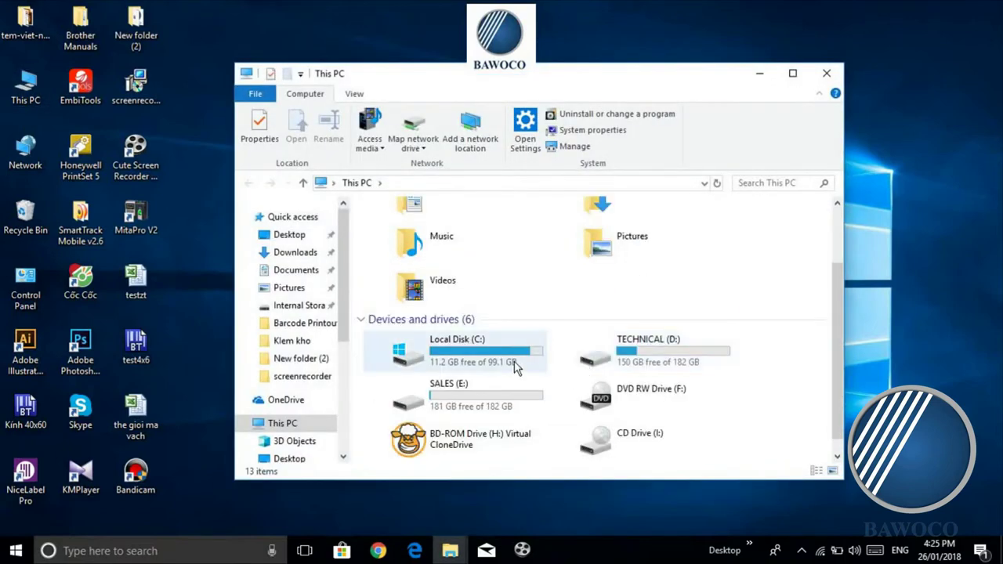
pyautogui.scroll(-1, 486, 302)
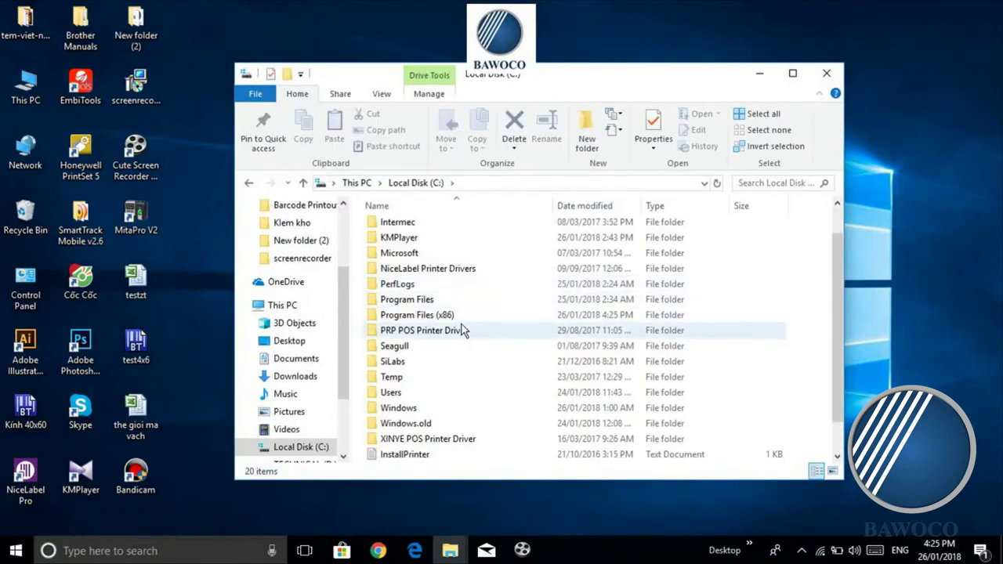
pyautogui.doubleClick(459, 319)
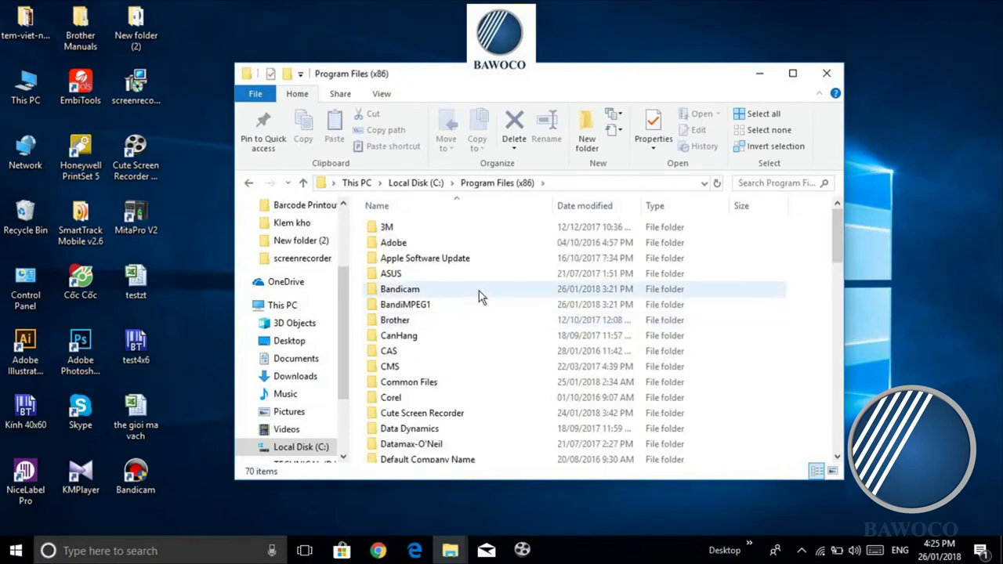
pyautogui.scroll(-3, 495, 309)
pyautogui.press('m')
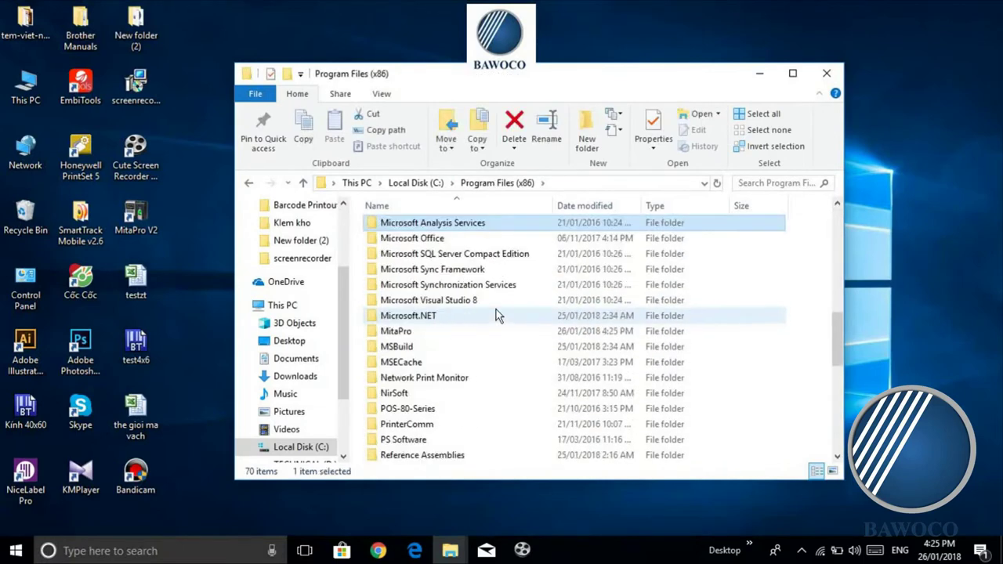
pyautogui.doubleClick(444, 331)
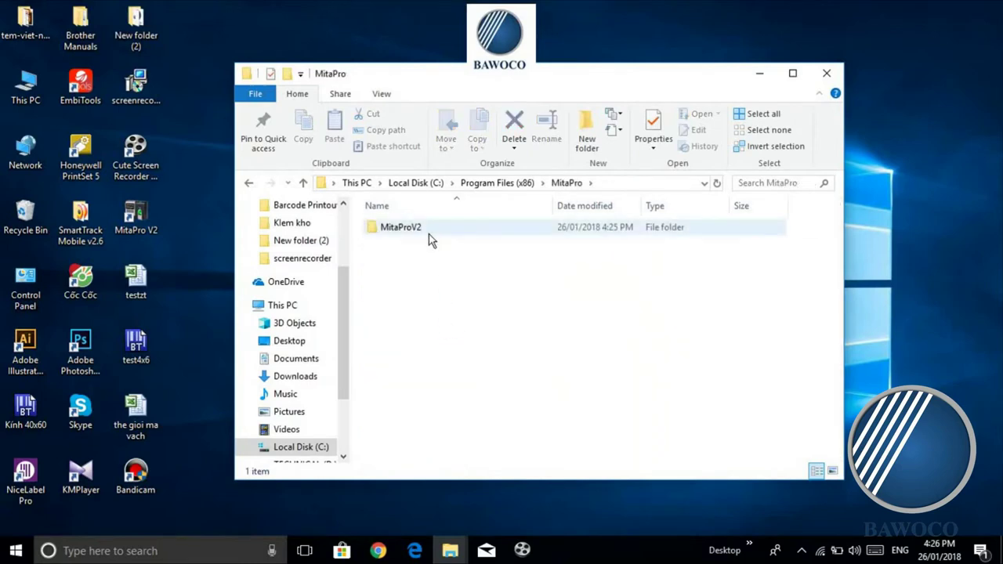
pyautogui.doubleClick(431, 238)
# Step: Run the MitaAttendance application as administrator
pyautogui.scroll(-3, 451, 267)
pyautogui.scroll(-3, 451, 268)
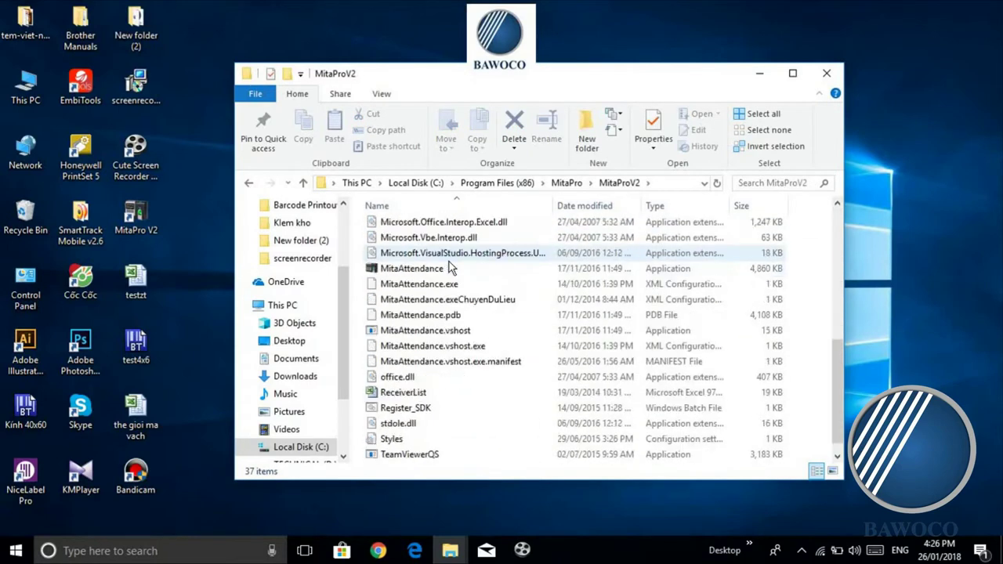
pyautogui.click(415, 274)
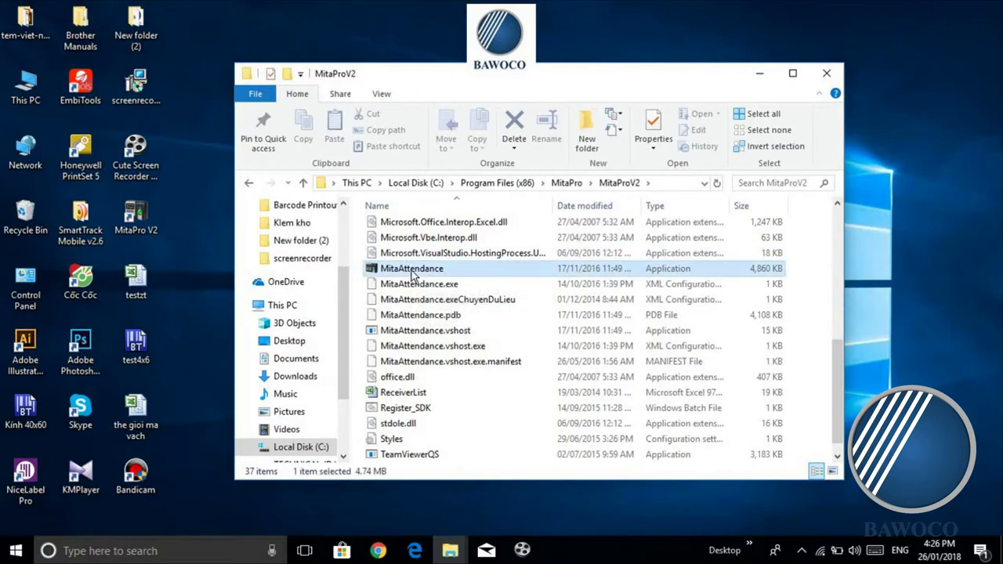
pyautogui.rightClick(415, 275)
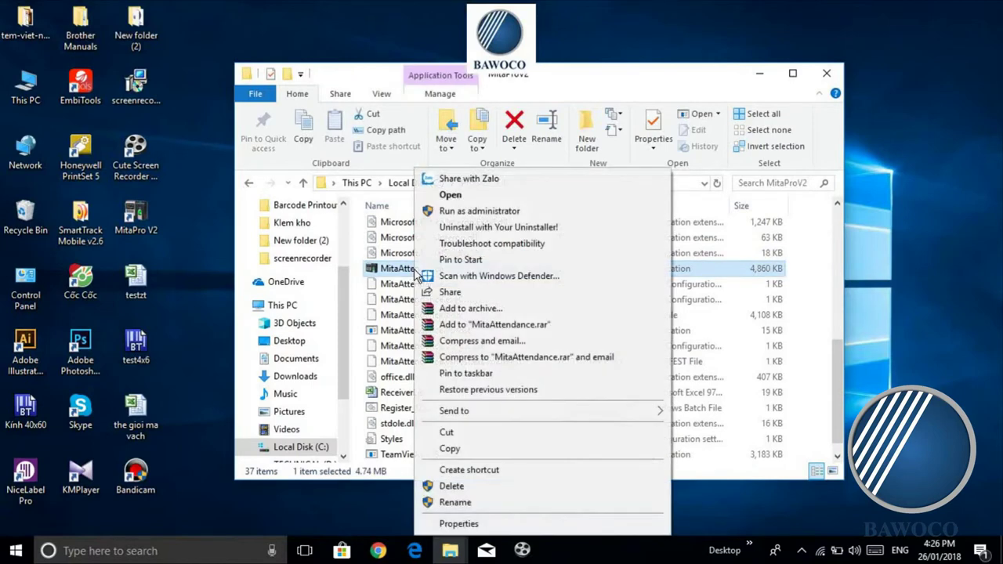
pyautogui.click(521, 211)
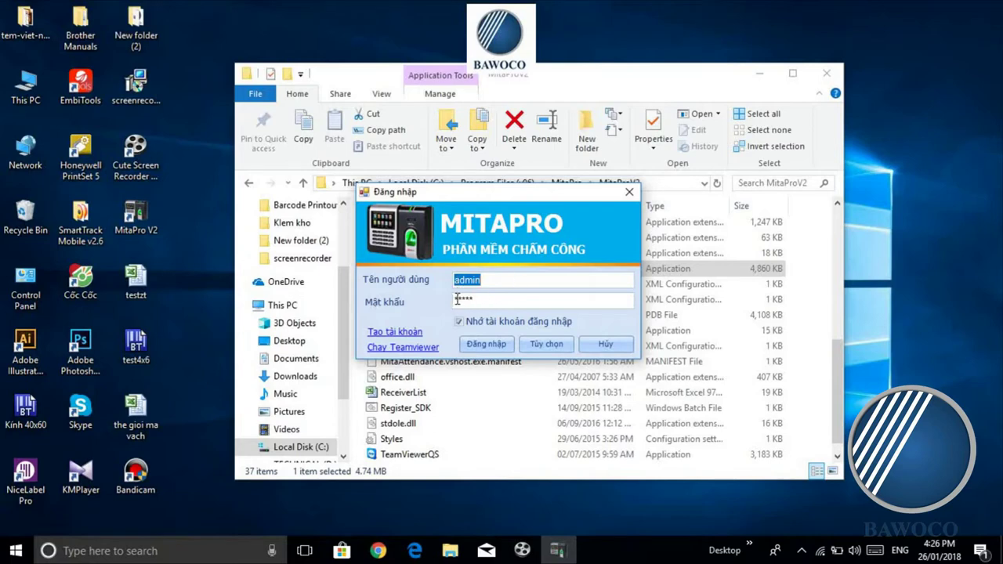
# Step: Open the login dialog's data-source options (Tùy chọn) and browse for the Access database
pyautogui.click(548, 346)
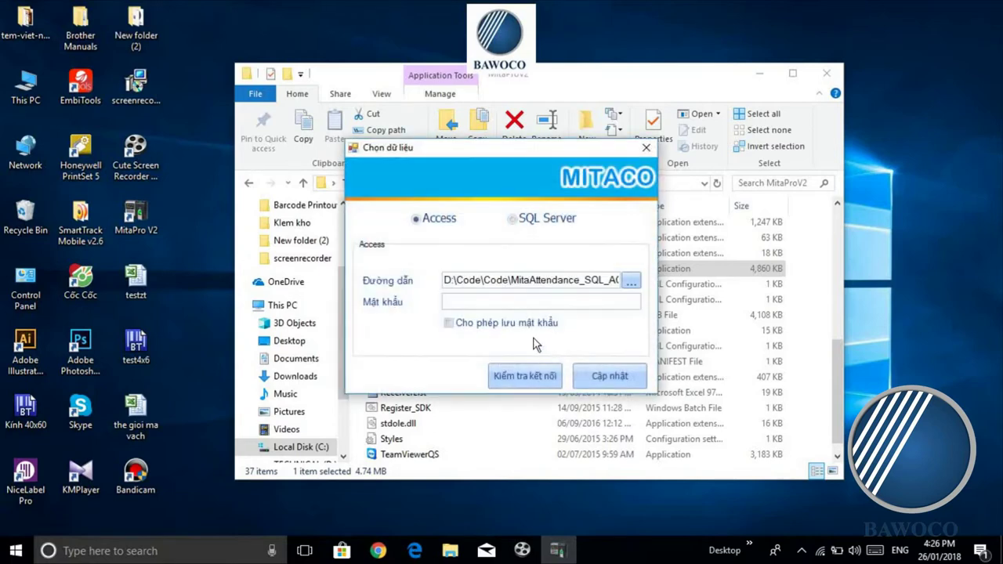
pyautogui.moveTo(463, 150); pyautogui.dragTo(557, 146)
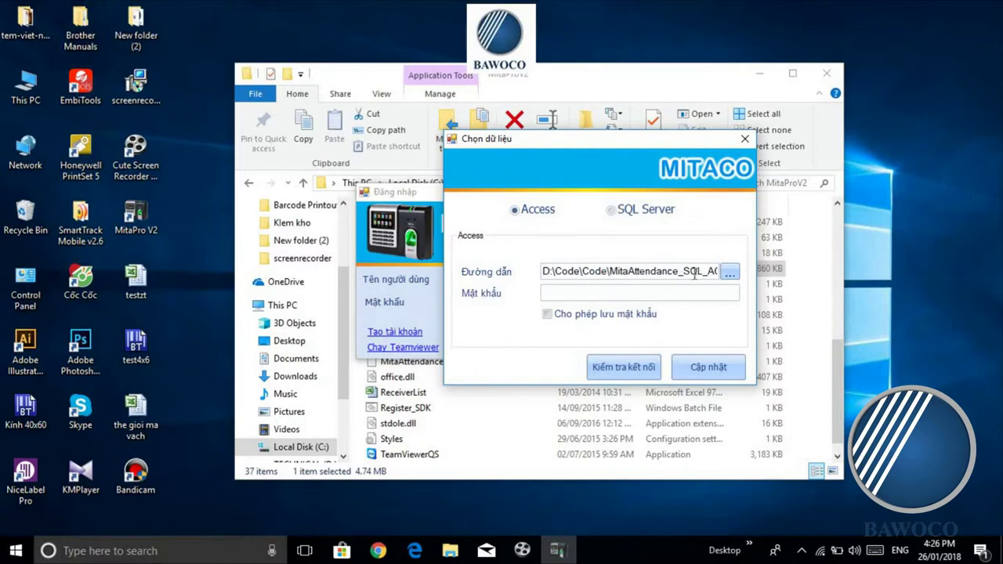
pyautogui.click(724, 274)
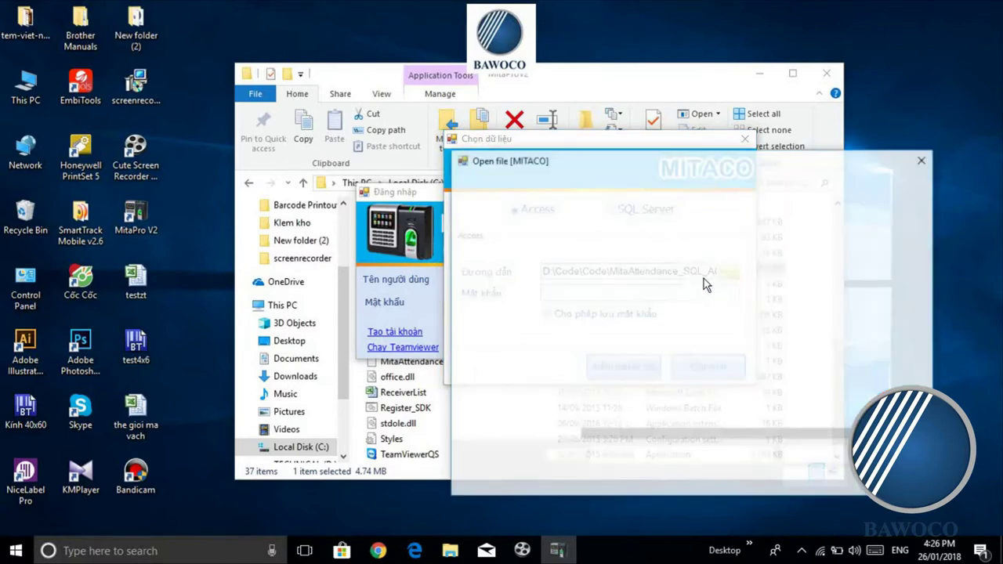
# Step: In the Open dialog, go to Local Disk (C:) > Program Files (x86)
pyautogui.moveTo(627, 155); pyautogui.dragTo(487, 107)
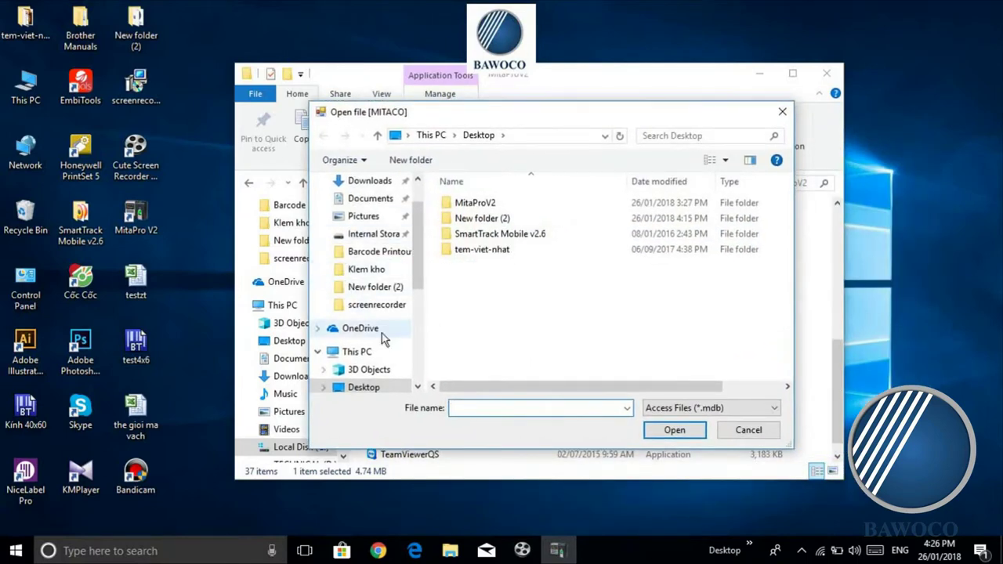
pyautogui.scroll(1, 392, 314)
pyautogui.scroll(-3, 410, 276)
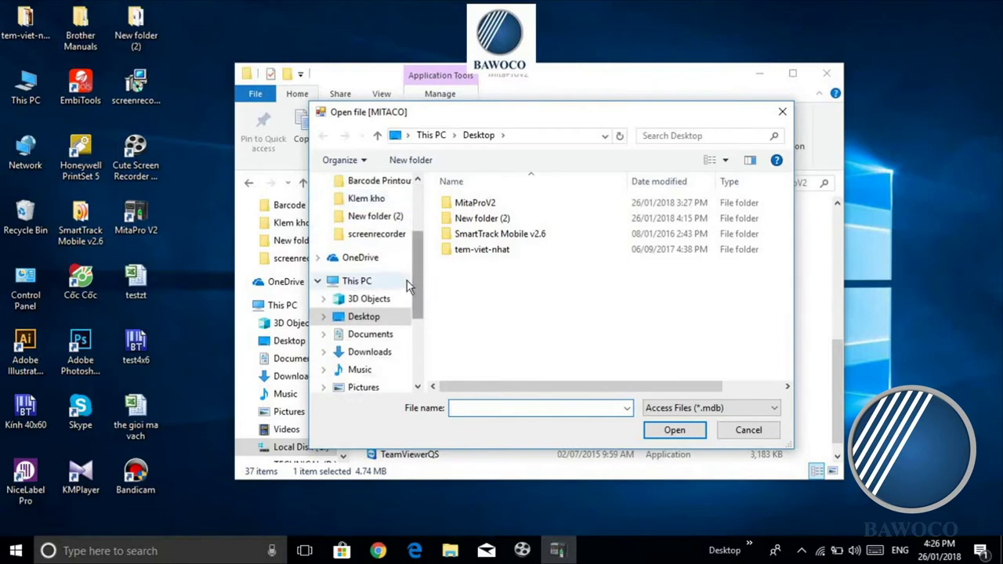
pyautogui.scroll(-1, 406, 345)
pyautogui.click(388, 352)
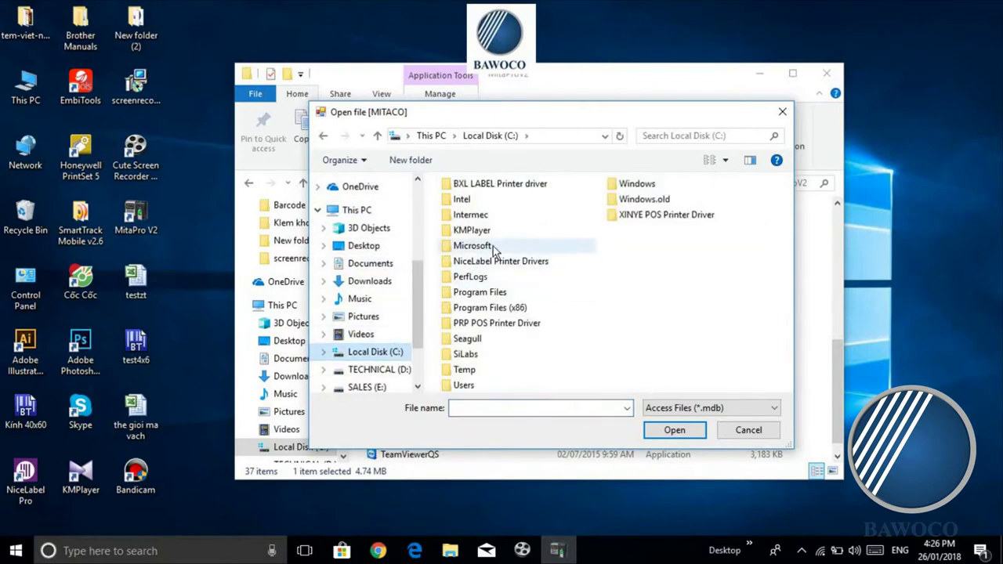
pyautogui.doubleClick(518, 309)
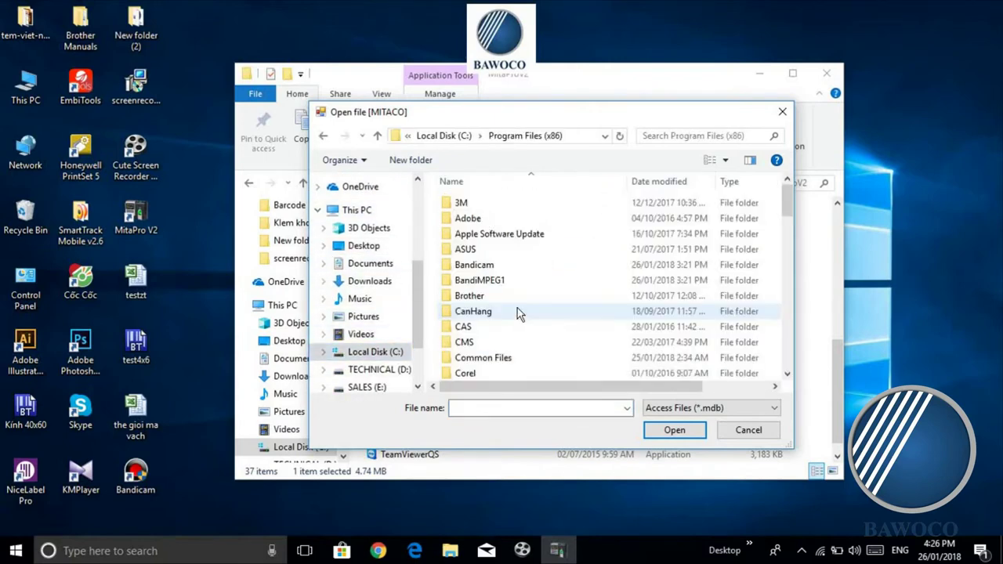
pyautogui.scroll(-3, 517, 308)
pyautogui.scroll(-7, 518, 301)
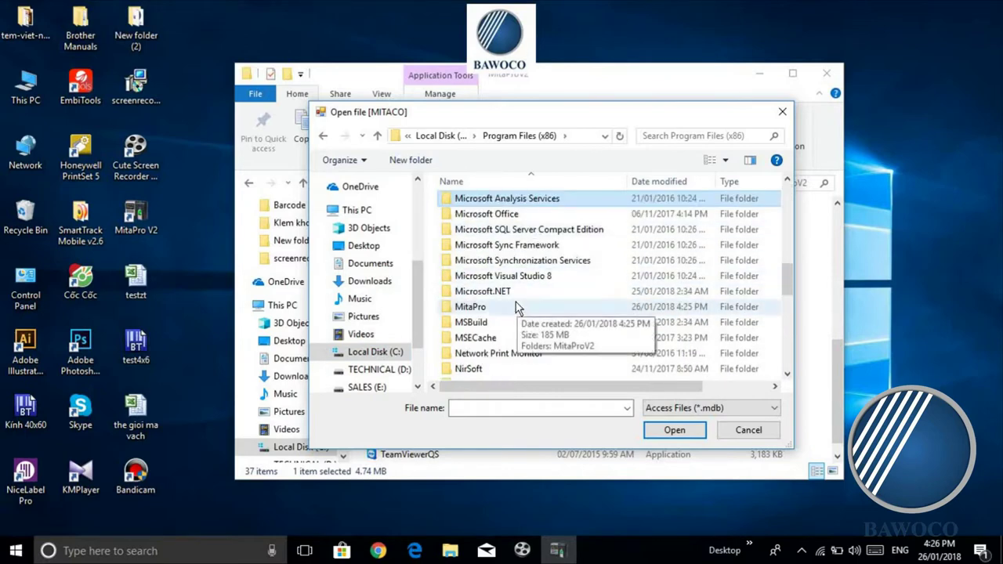
# Step: Open MitaPro > MitaProV2 > Data and pick MITACOACCESS as the data path
pyautogui.doubleClick(516, 303)
pyautogui.doubleClick(515, 205)
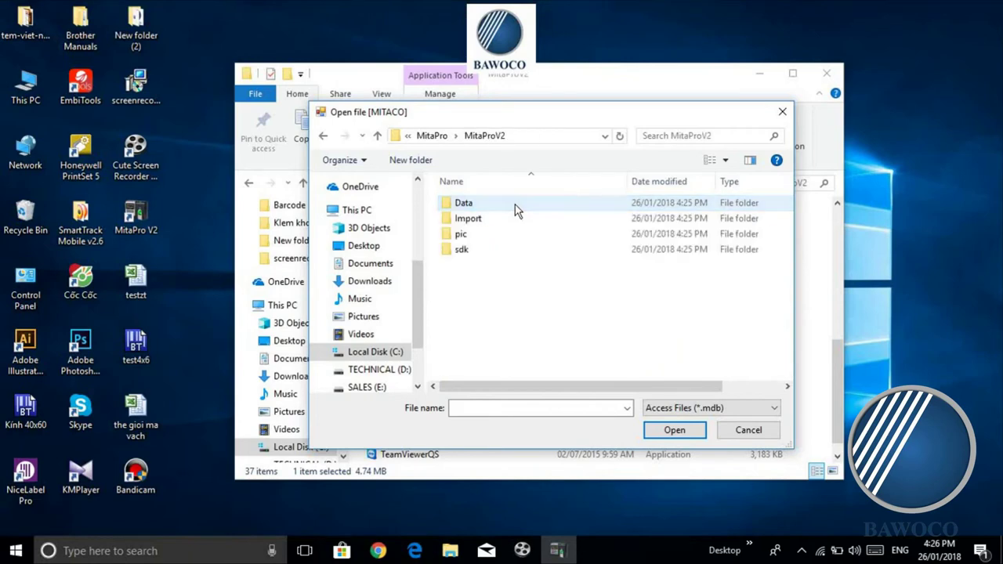
pyautogui.doubleClick(522, 206)
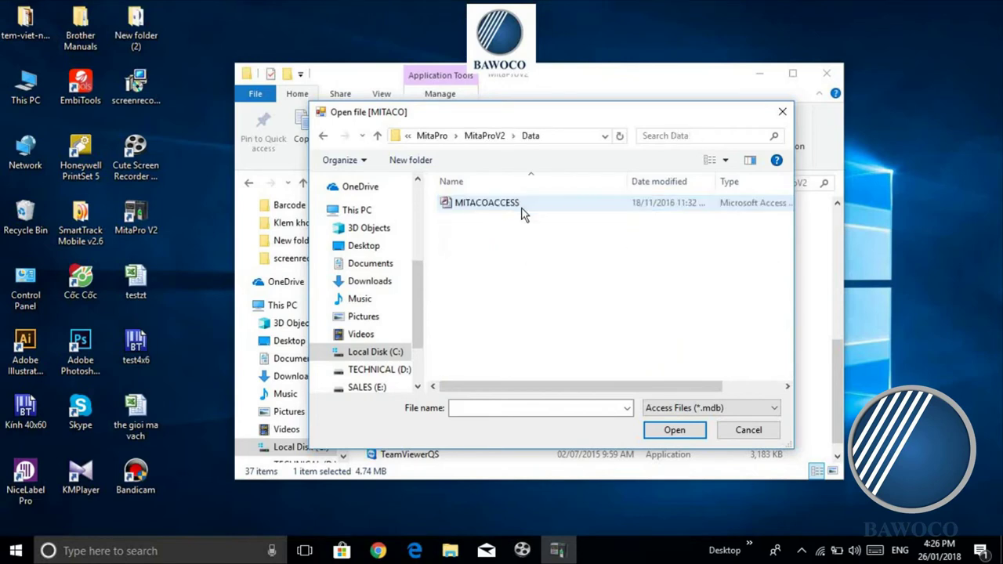
pyautogui.click(510, 202)
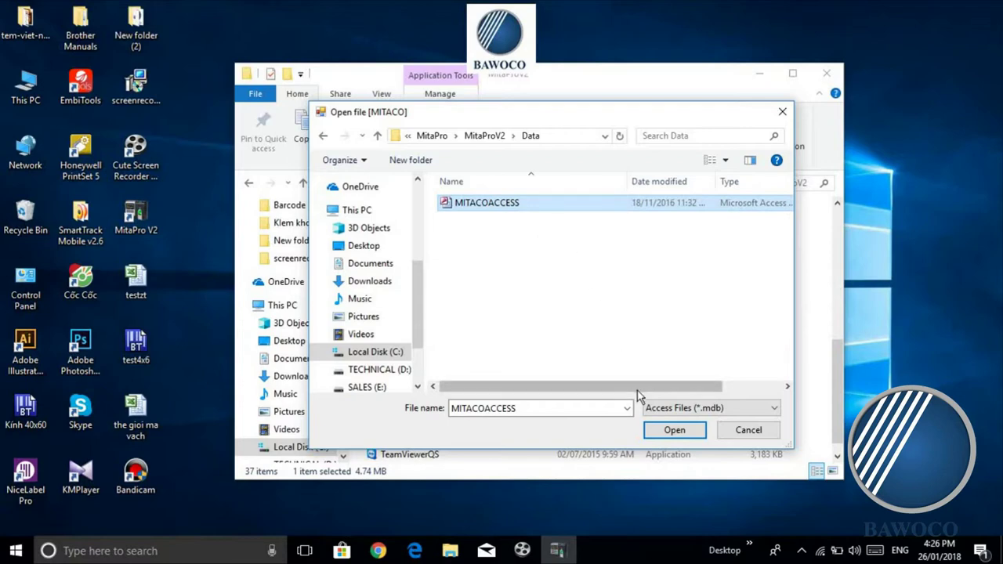
pyautogui.click(654, 435)
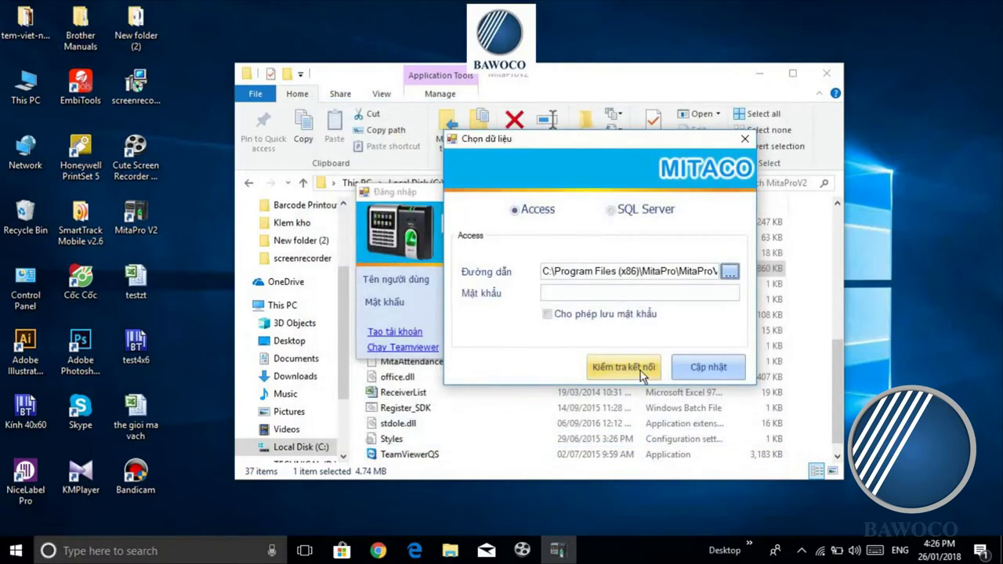
# Step: Test and save the MITACOACCESS connection, then log in to MitaPro as admin
pyautogui.click(639, 370)
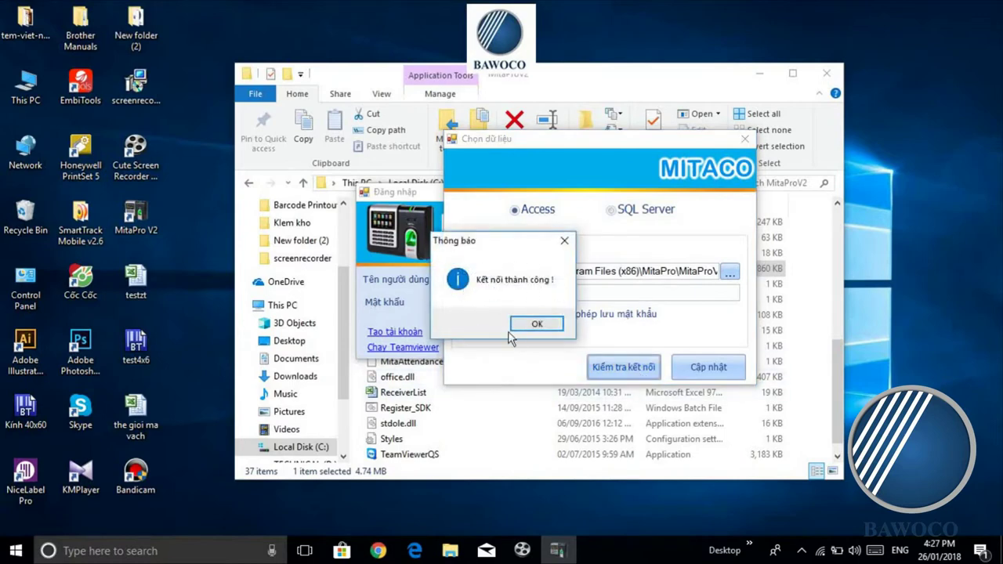
pyautogui.click(540, 326)
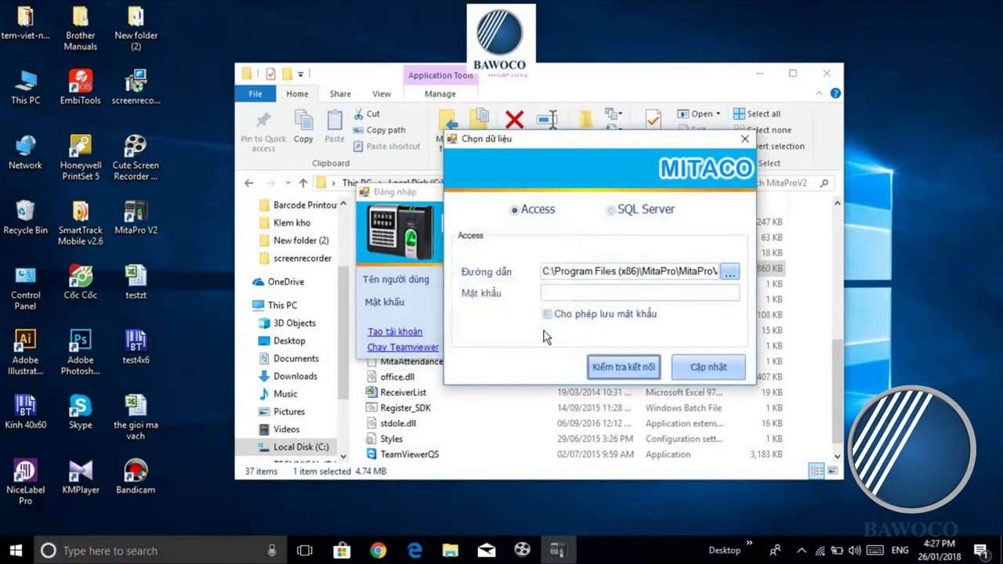
pyautogui.click(703, 367)
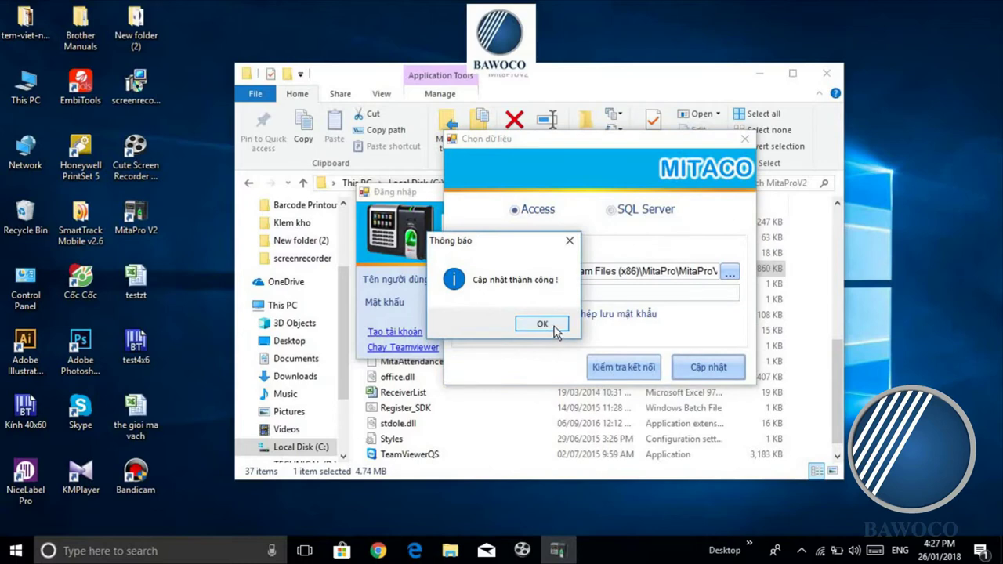
pyautogui.click(555, 328)
pyautogui.moveTo(505, 190); pyautogui.dragTo(517, 191)
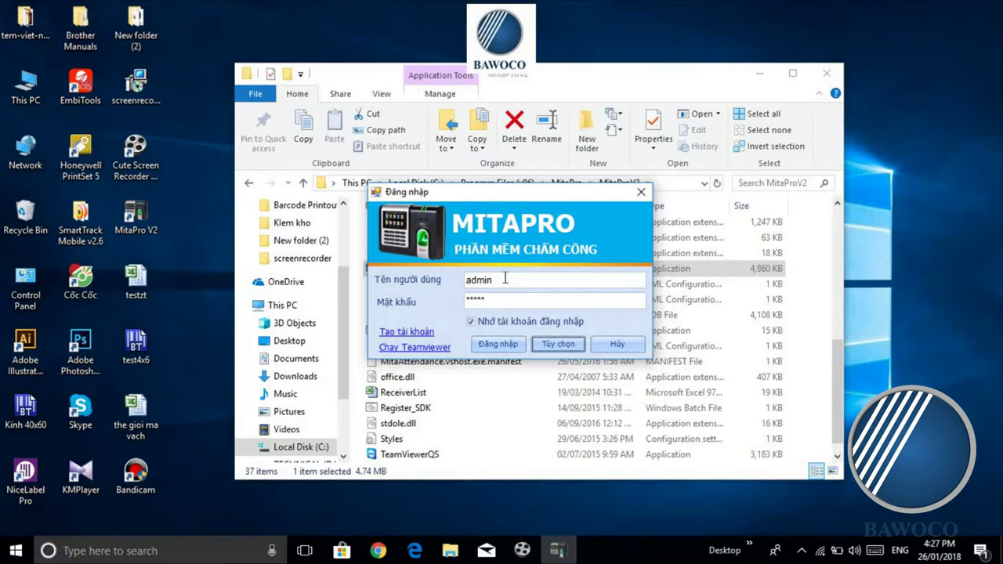
pyautogui.click(505, 346)
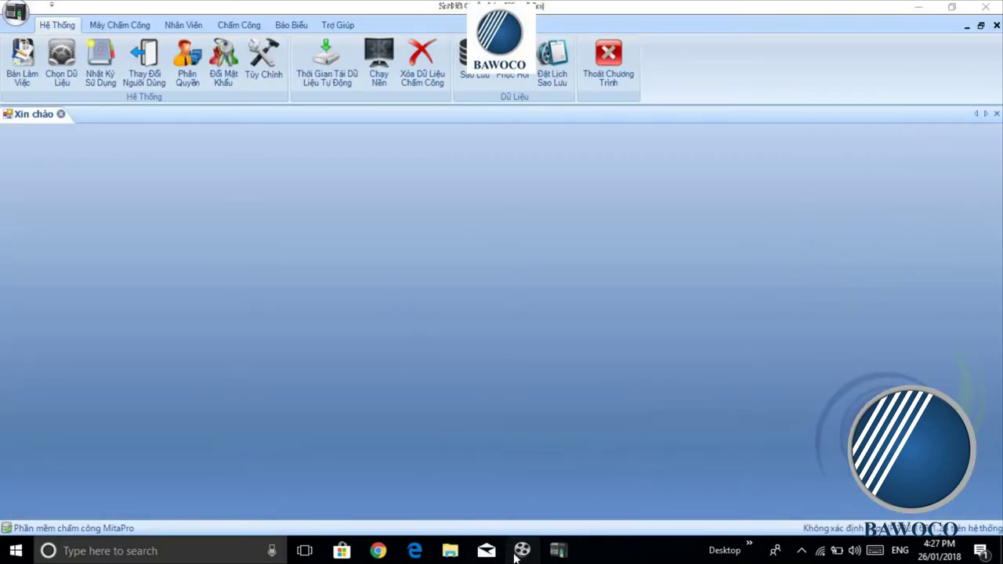
# Step: Open the password change form and enter the current admin password
pyautogui.click(523, 551)
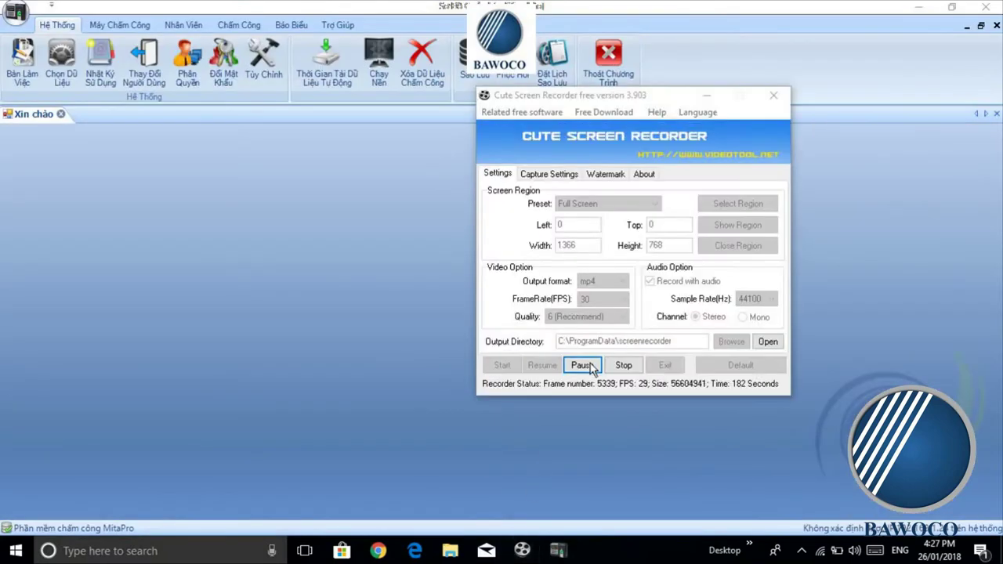
pyautogui.click(578, 363)
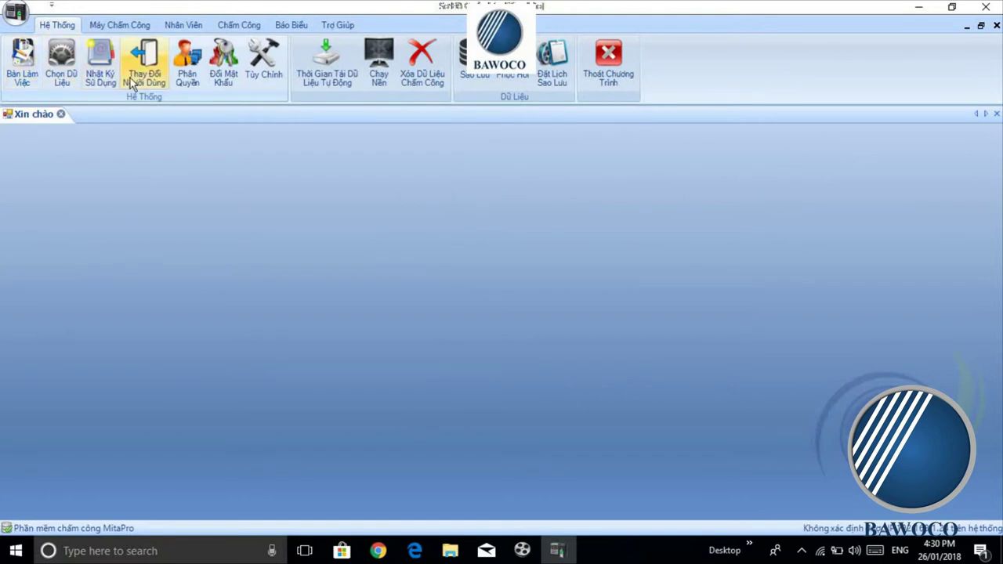
pyautogui.click(227, 79)
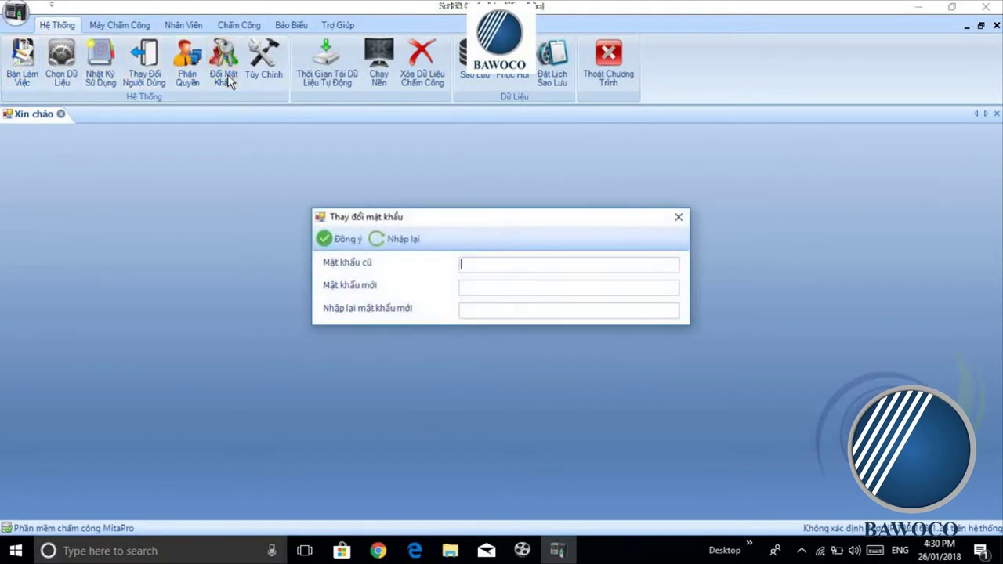
pyautogui.moveTo(465, 221); pyautogui.dragTo(452, 209)
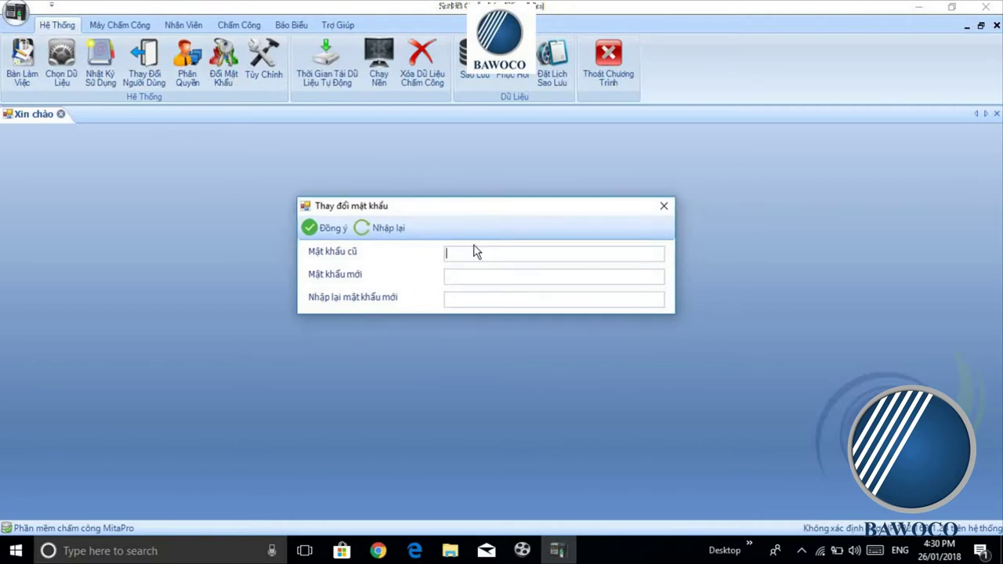
pyautogui.write('*****')
pyautogui.click(479, 280)
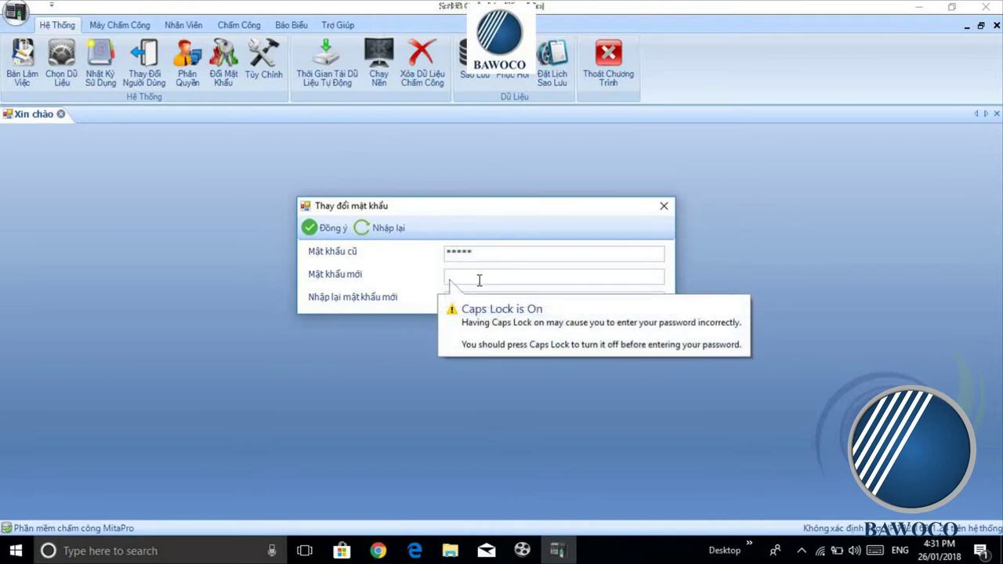
# Step: Enter and confirm the new admin password, then show the Máy Chấm Công tab
pyautogui.press('capslock')
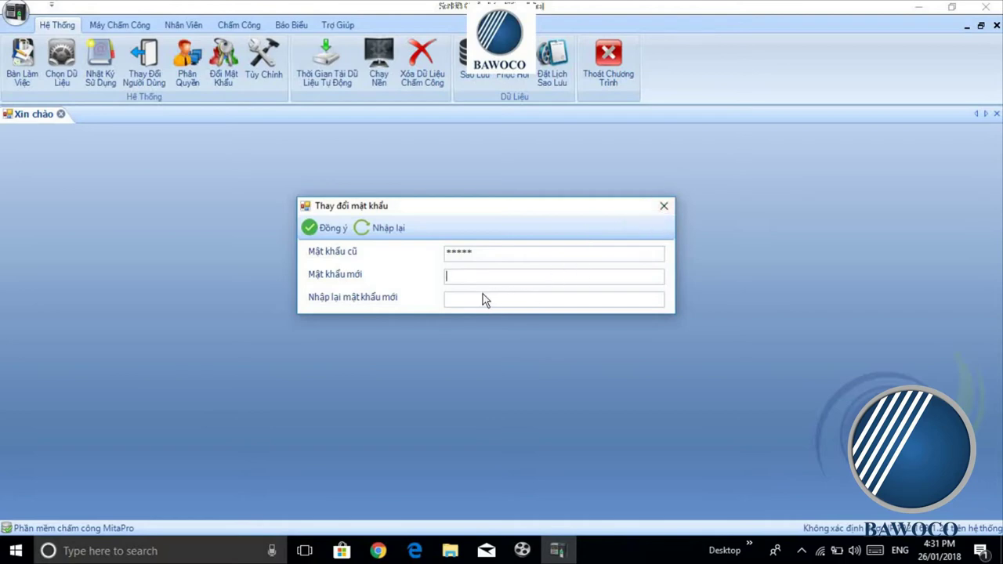
pyautogui.press('Tab')
pyautogui.click(329, 231)
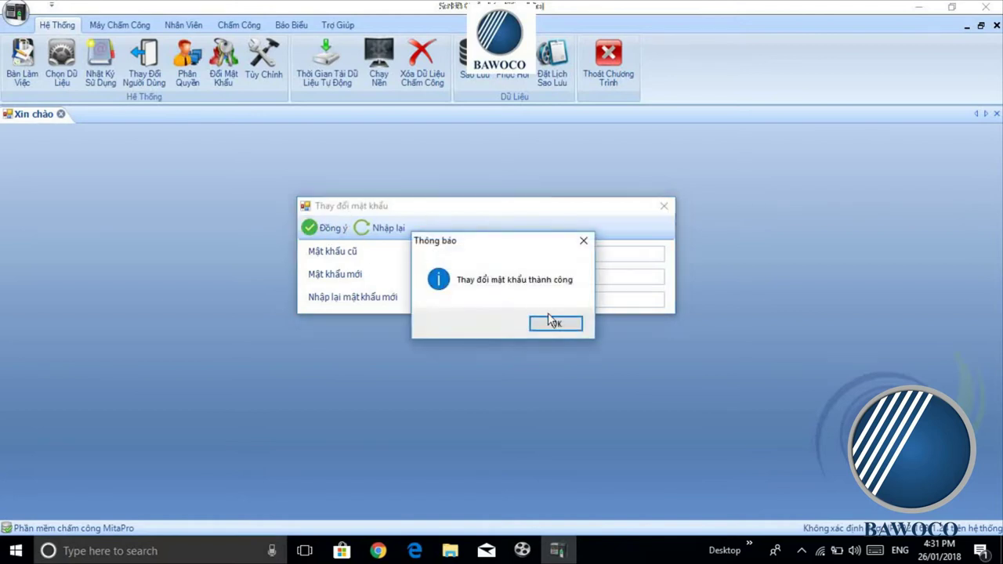
pyautogui.click(573, 323)
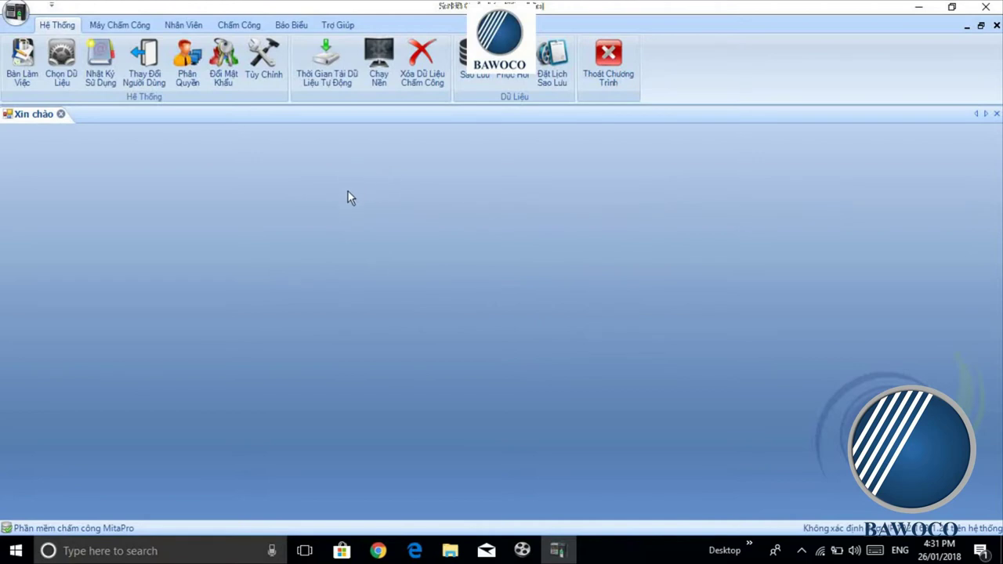
pyautogui.click(114, 27)
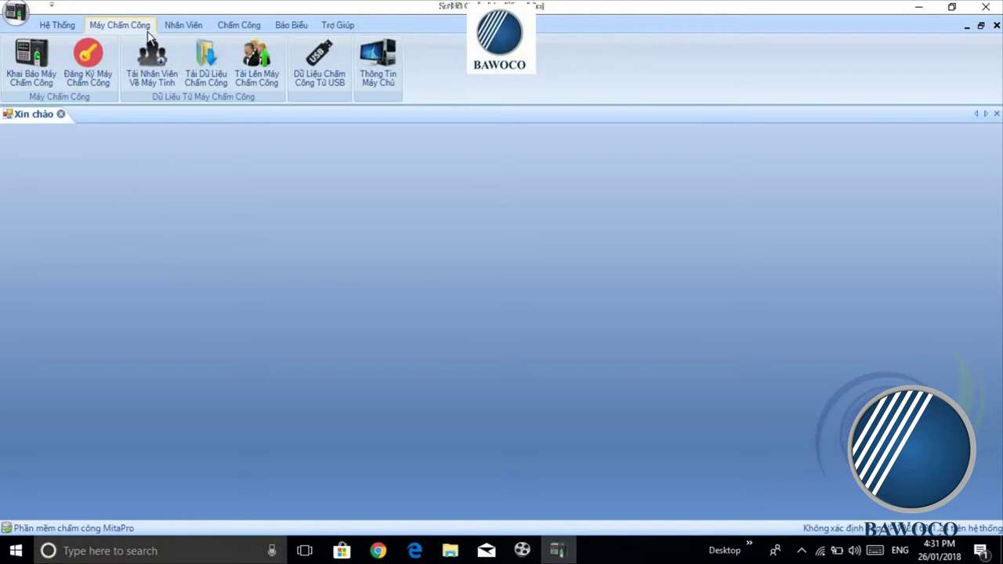
# Step: Add a new attendance machine entry MCC00001 with TCP/IP as the connection type
pyautogui.click(24, 63)
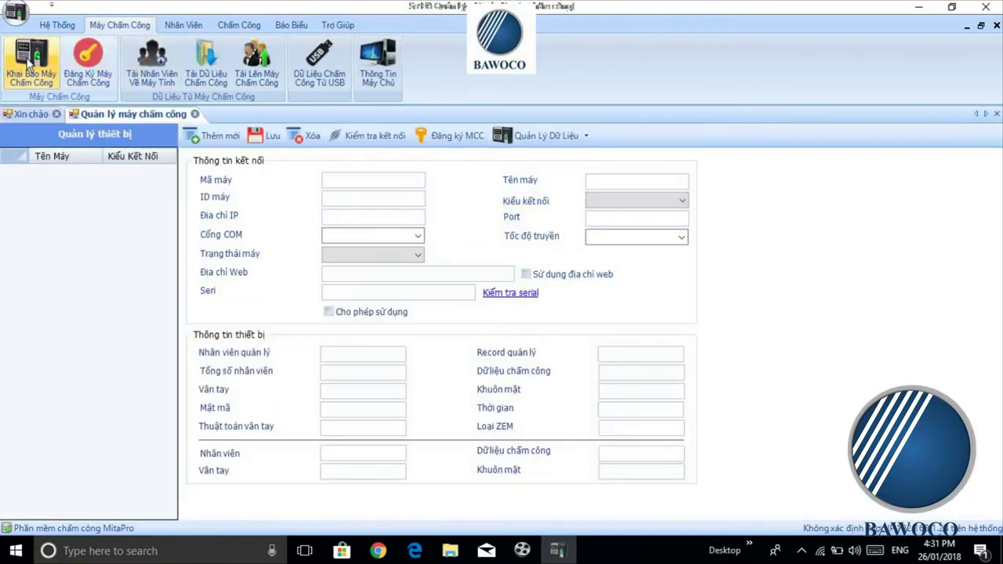
pyautogui.click(214, 140)
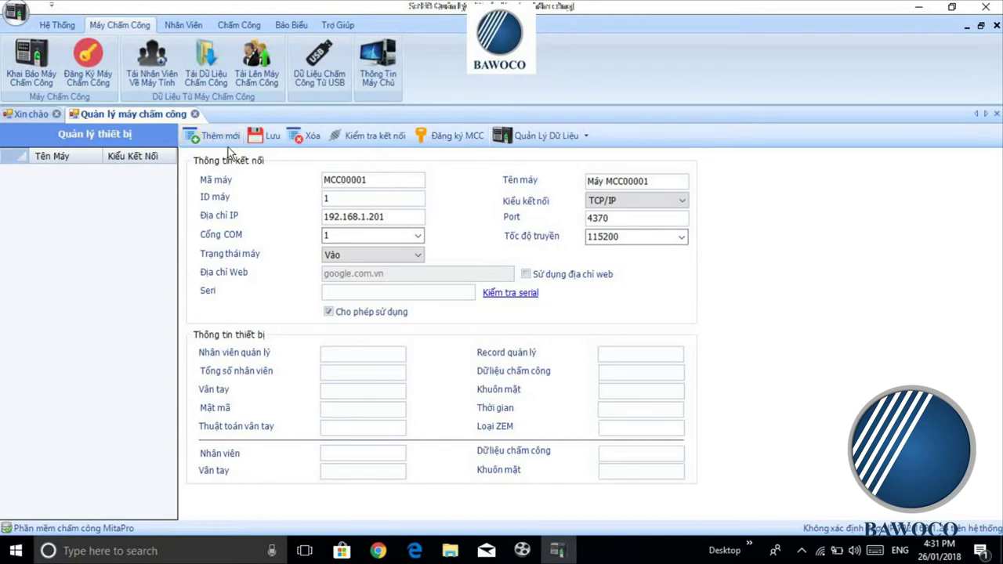
pyautogui.click(674, 203)
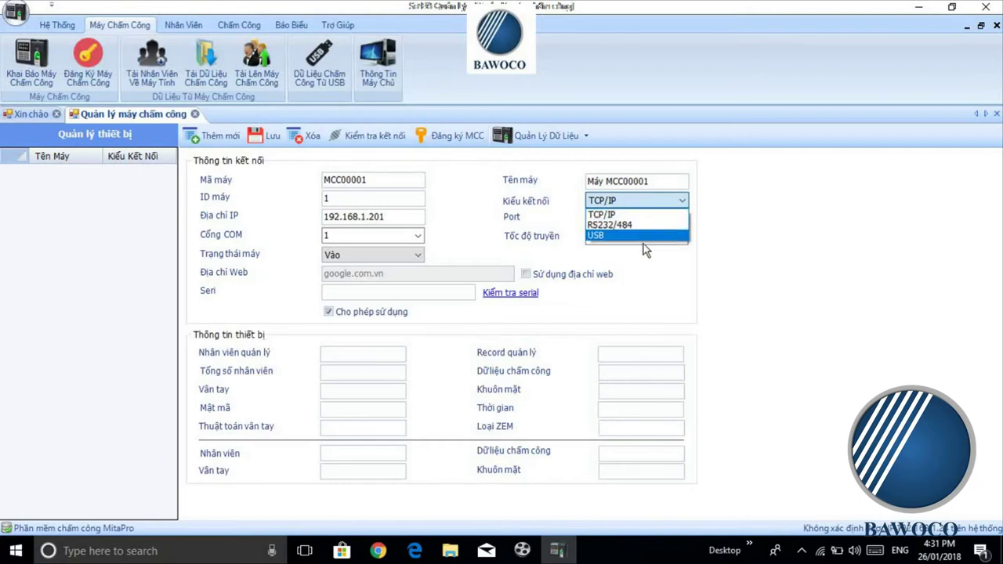
pyautogui.click(639, 214)
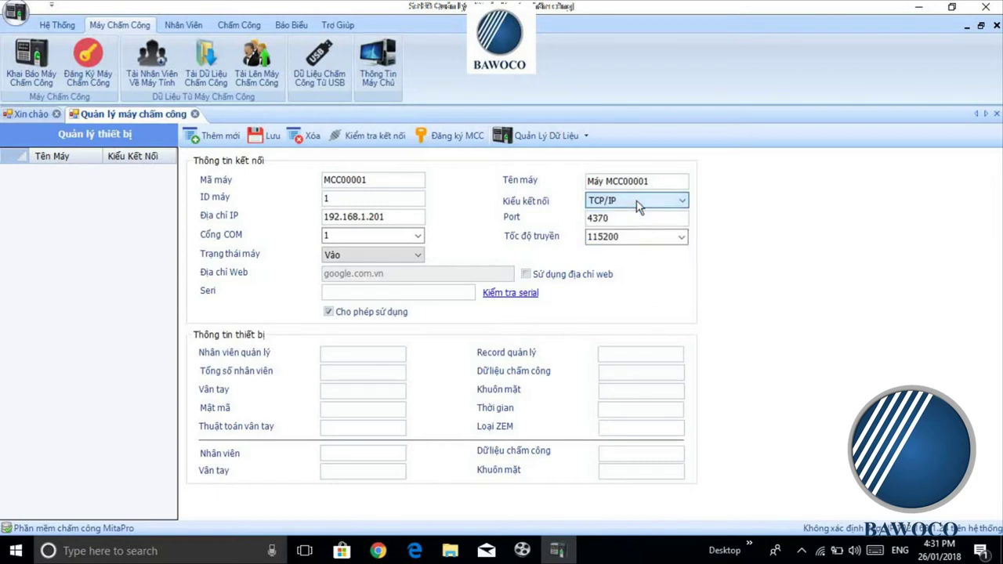
pyautogui.click(663, 203)
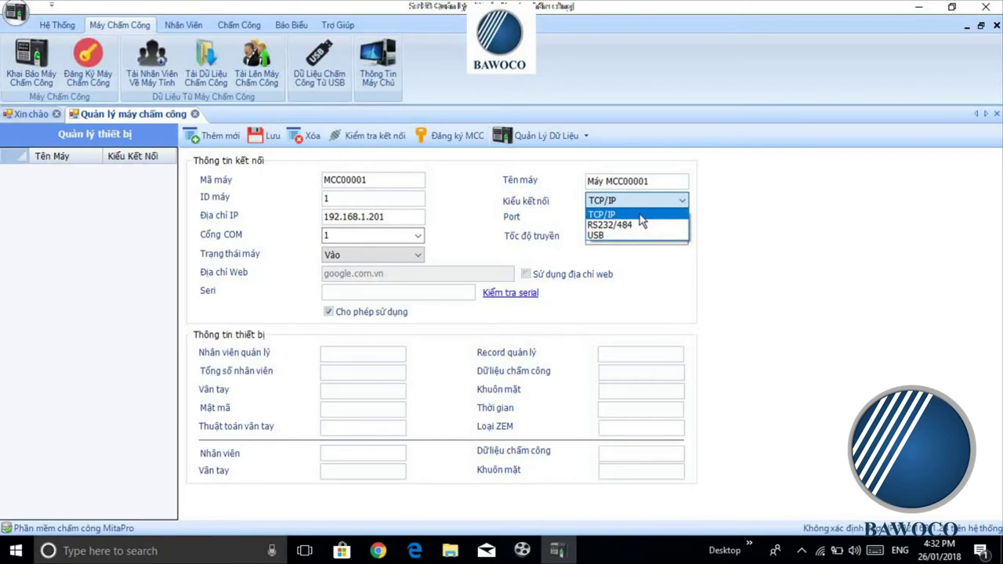
pyautogui.click(639, 215)
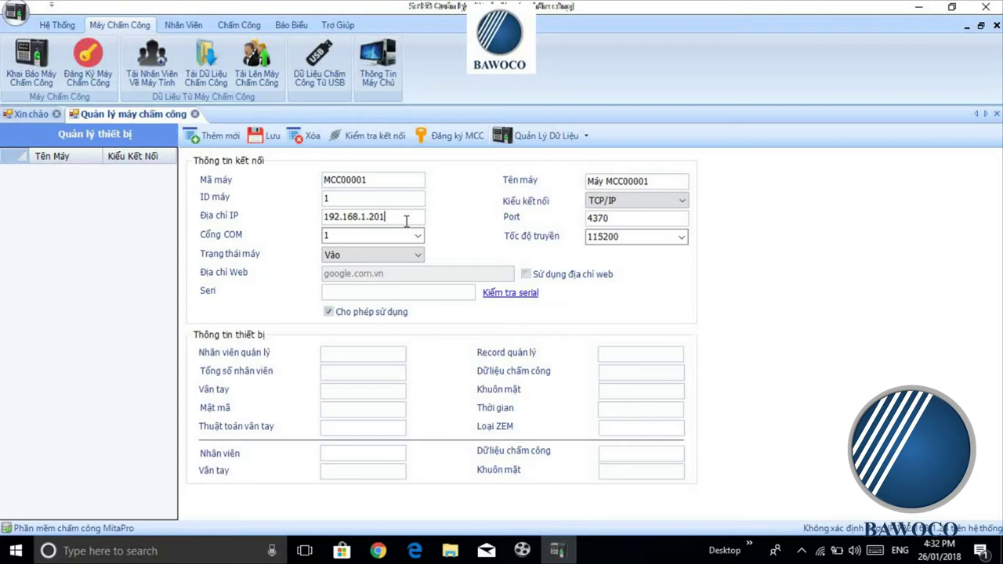
# Step: Test the connection to 192.168.1.201 port 4370 and retrieve the machine's serial number
pyautogui.click(388, 140)
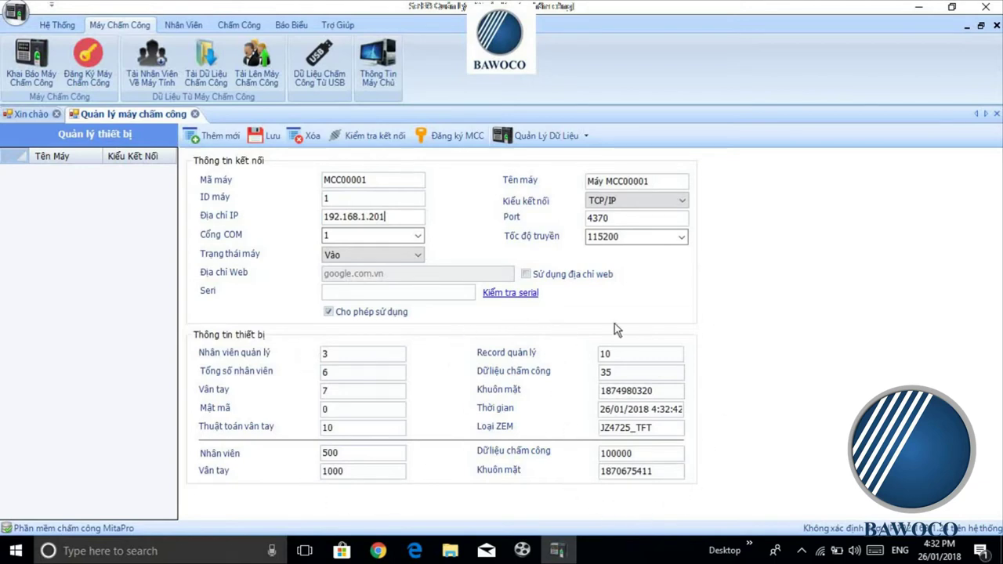
pyautogui.click(524, 297)
pyautogui.moveTo(398, 292); pyautogui.dragTo(323, 283)
pyautogui.click(421, 291)
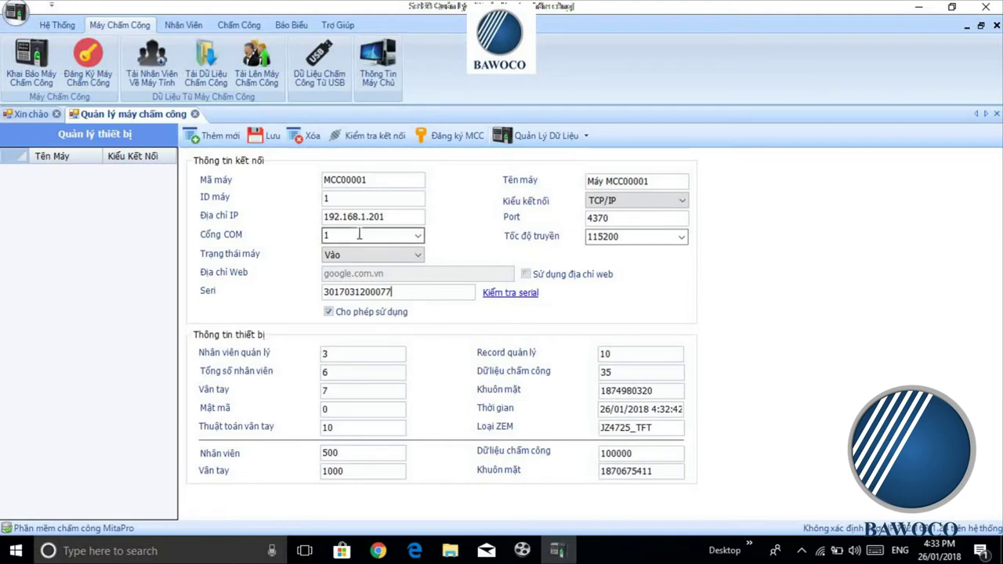
pyautogui.click(339, 25)
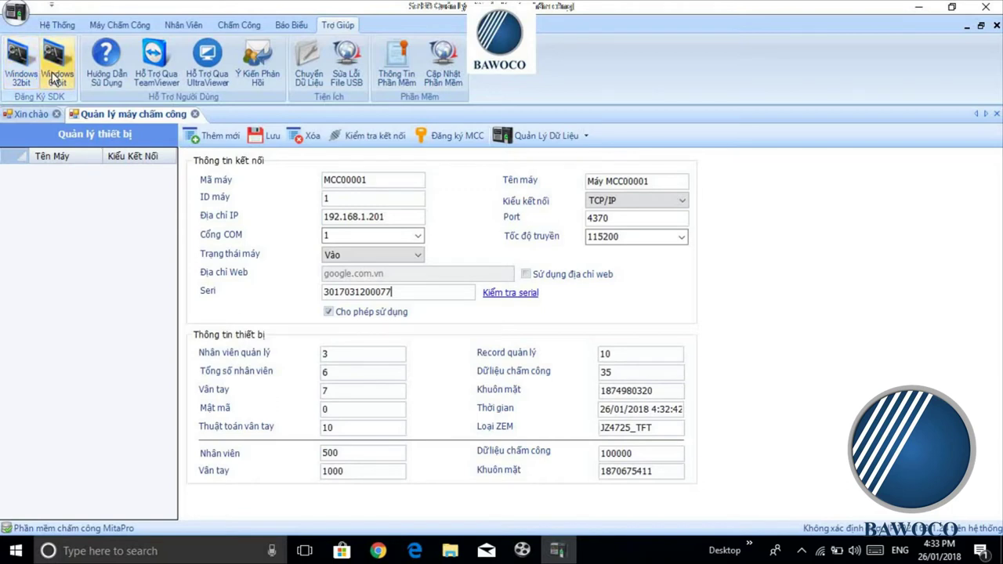
# Step: Register the 64-bit zkemkeeper.dll SDK libraries and save machine MCC00001
pyautogui.click(66, 78)
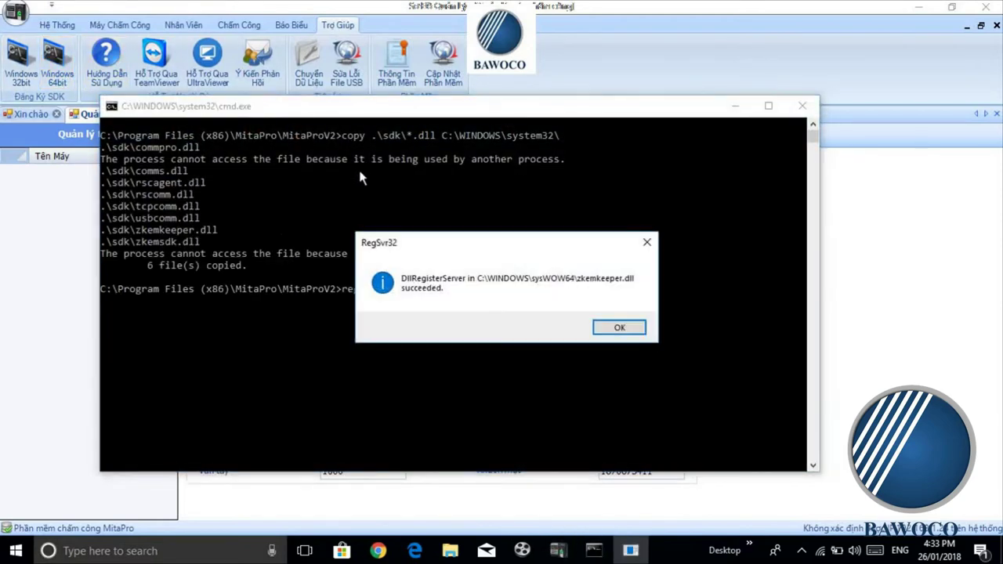
pyautogui.click(620, 329)
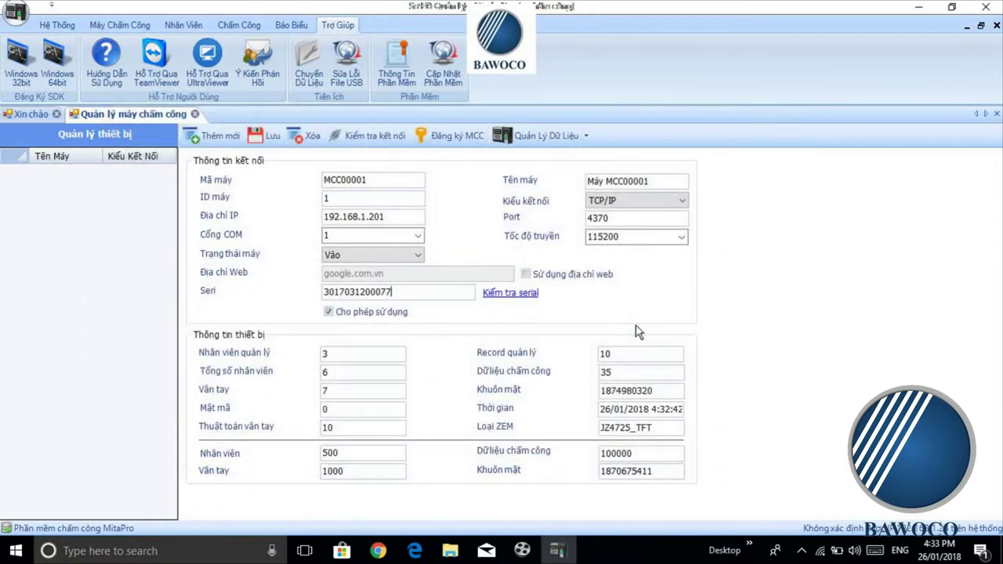
pyautogui.click(266, 139)
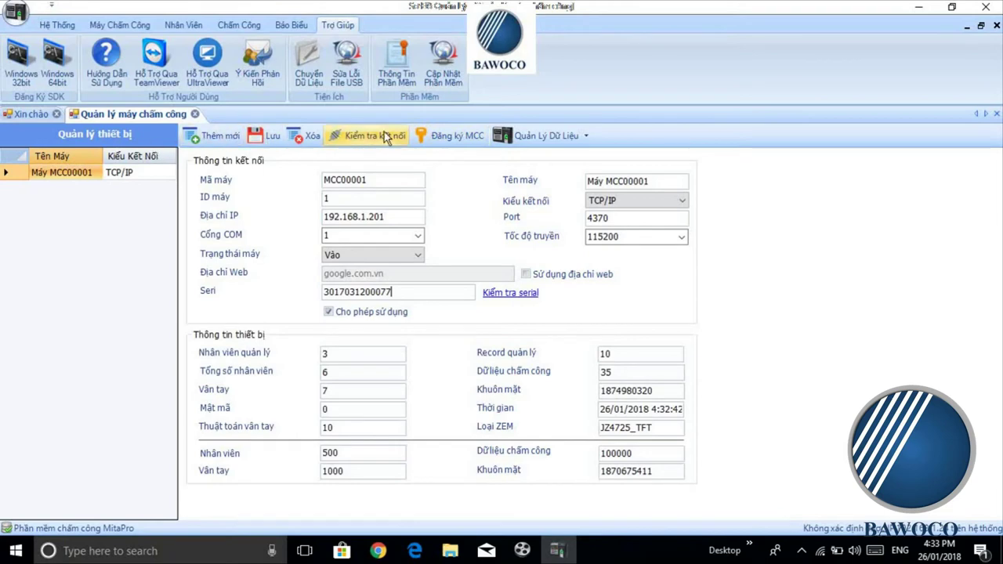
# Step: Connect to MCC00001 in Đăng ký MCC, enter its registration number and register it
pyautogui.click(444, 141)
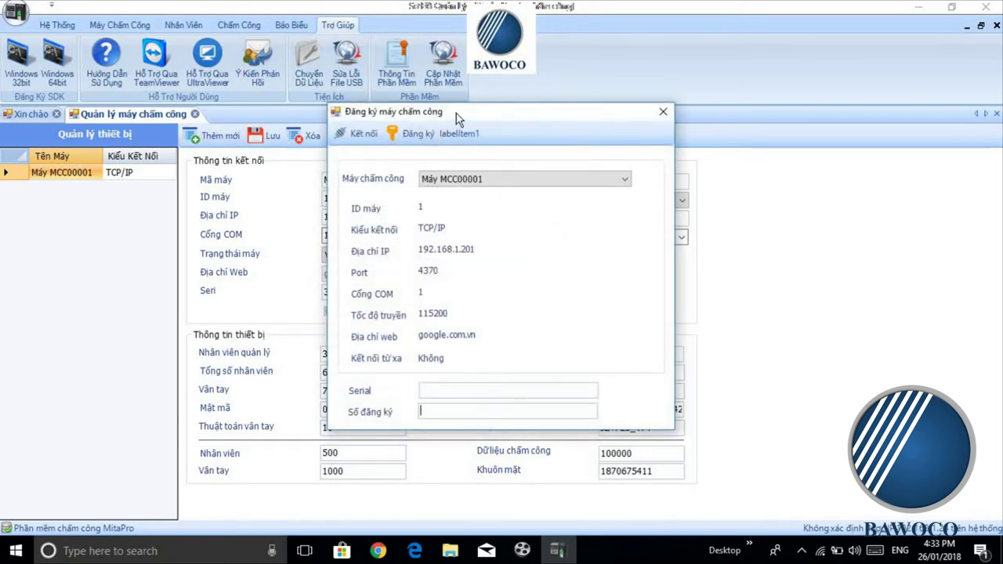
pyautogui.moveTo(457, 113)
pyautogui.mouseDown()
pyautogui.moveTo(442, 110)
pyautogui.moveTo(454, 109)
pyautogui.mouseUp()
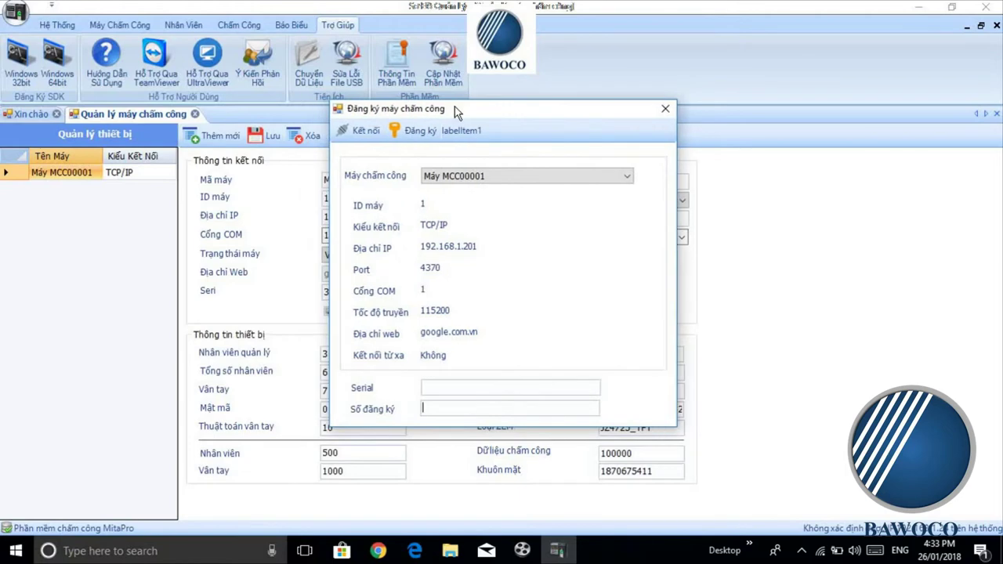
pyautogui.click(362, 132)
pyautogui.moveTo(512, 117); pyautogui.dragTo(768, 28)
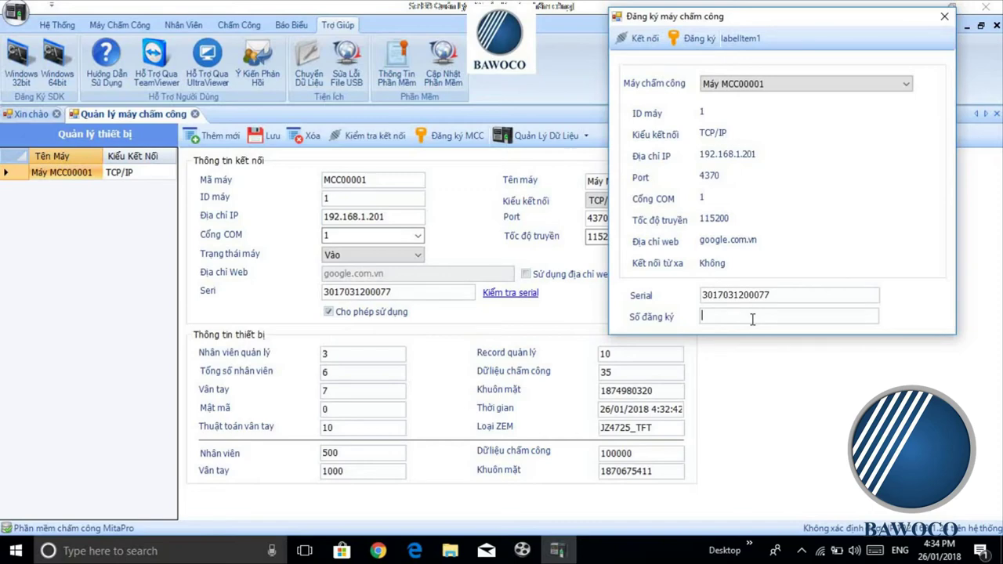
pyautogui.moveTo(806, 19); pyautogui.dragTo(667, 132)
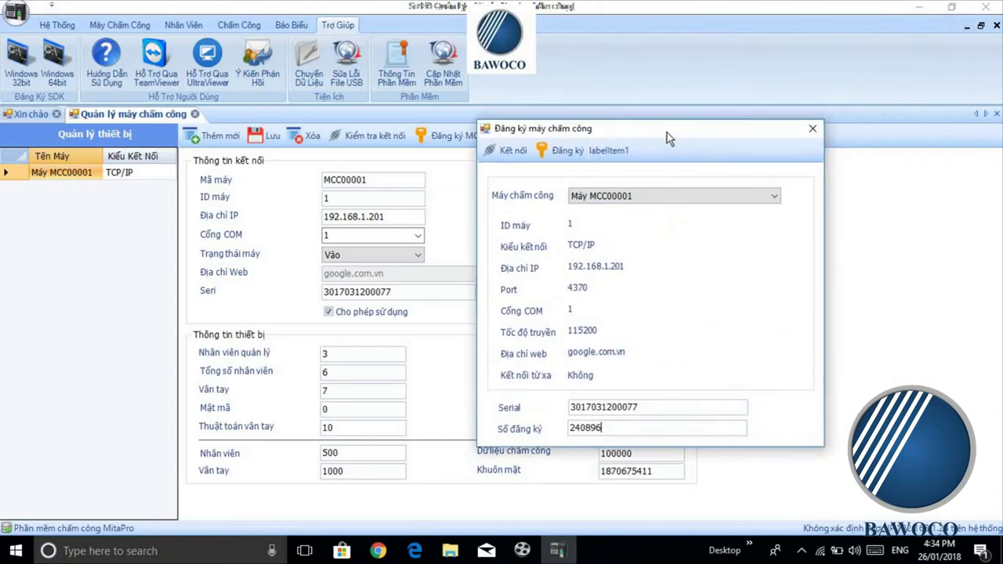
pyautogui.click(555, 155)
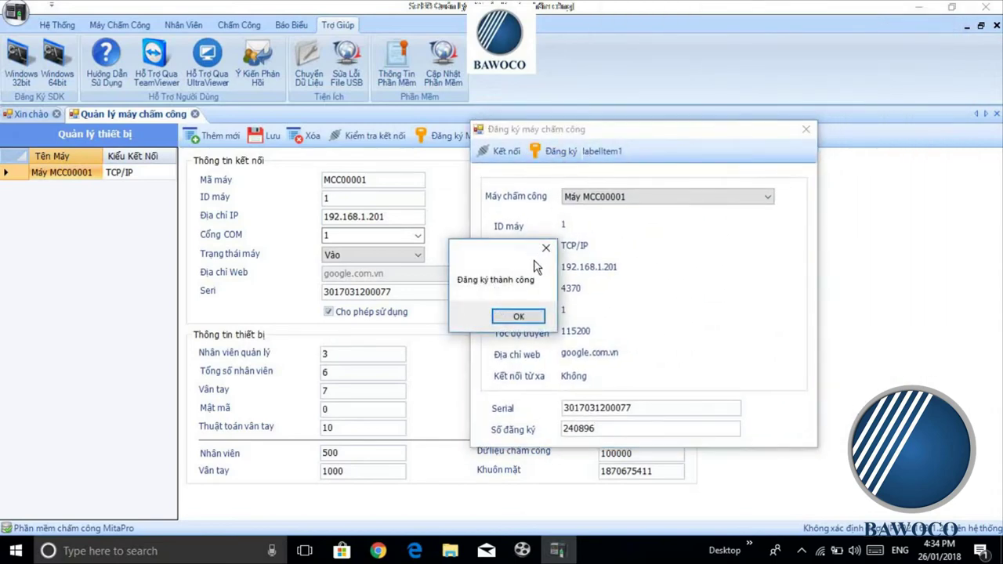
pyautogui.click(516, 318)
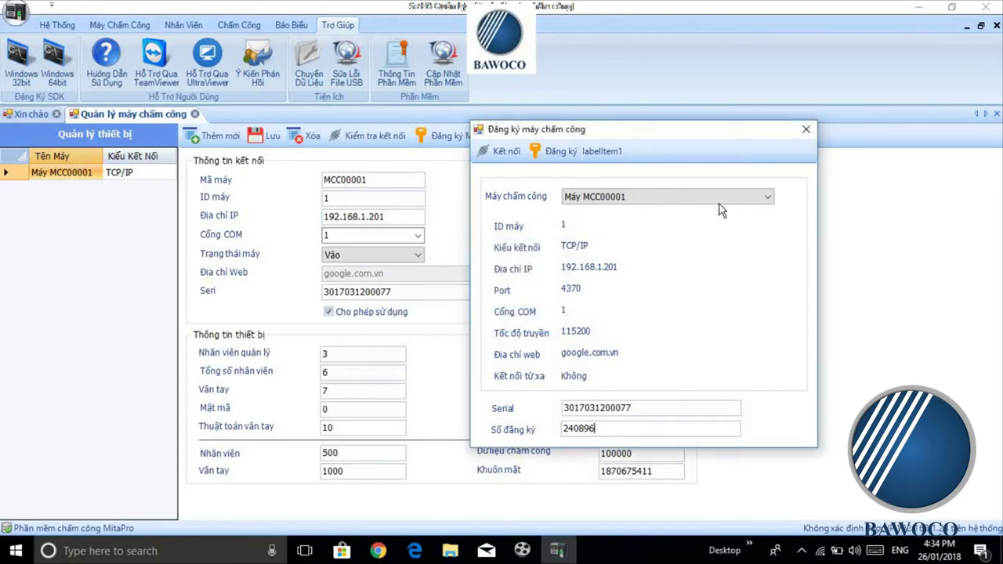
pyautogui.click(806, 131)
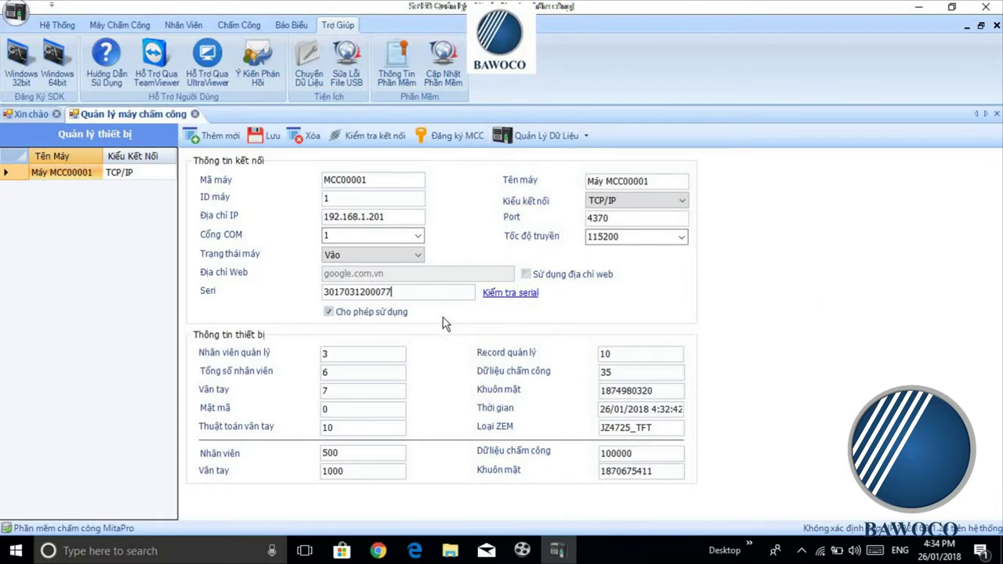
# Step: Open the Cập Nhật Nhân Viên Từ Excel import screen under the Nhân Viên tab
pyautogui.click(49, 27)
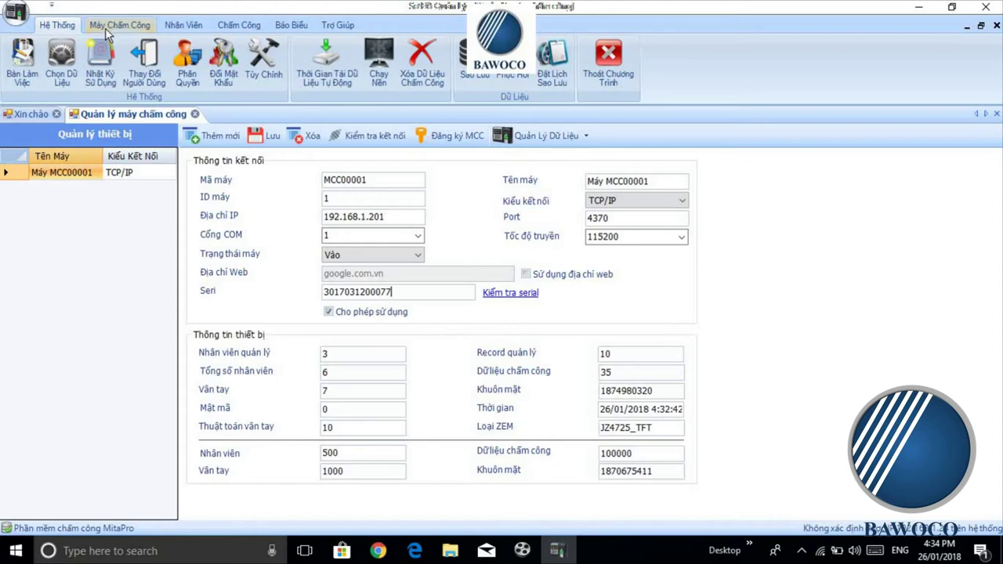
pyautogui.click(185, 26)
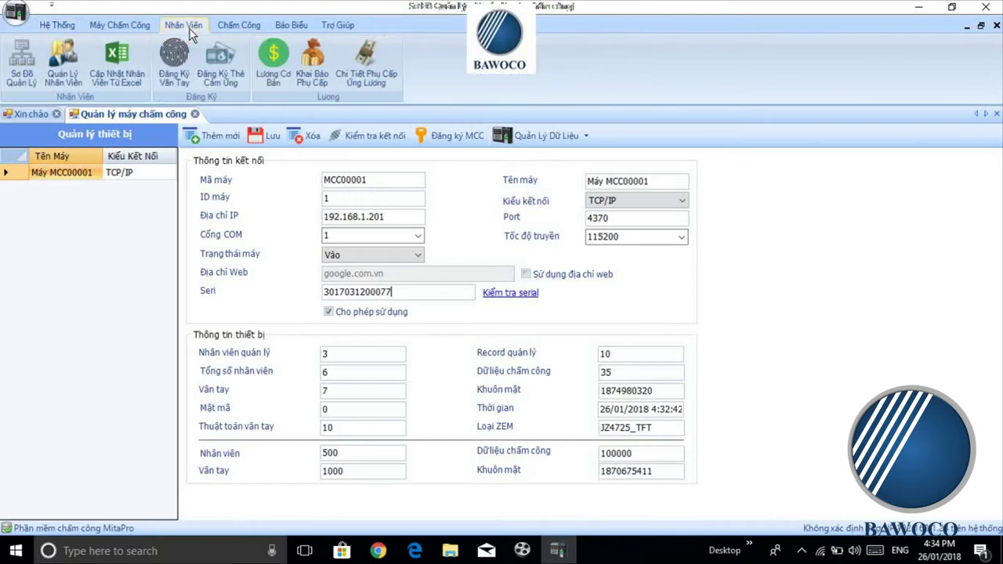
pyautogui.click(133, 61)
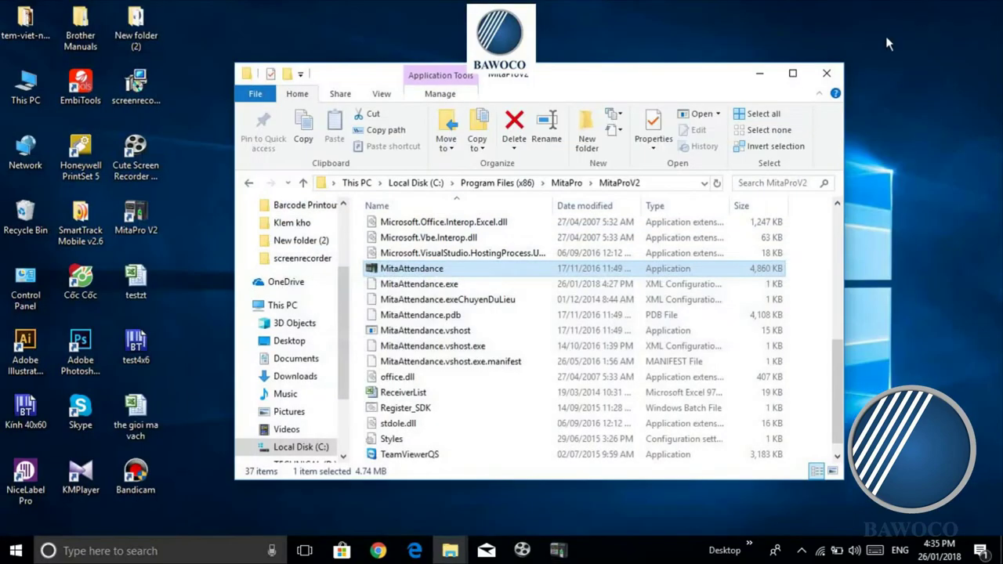
# Step: Minimize MitaPro and the MitaProV2 folder, then open and close the 'the gioi ma vach' workbook
pyautogui.click(919, 7)
pyautogui.click(758, 73)
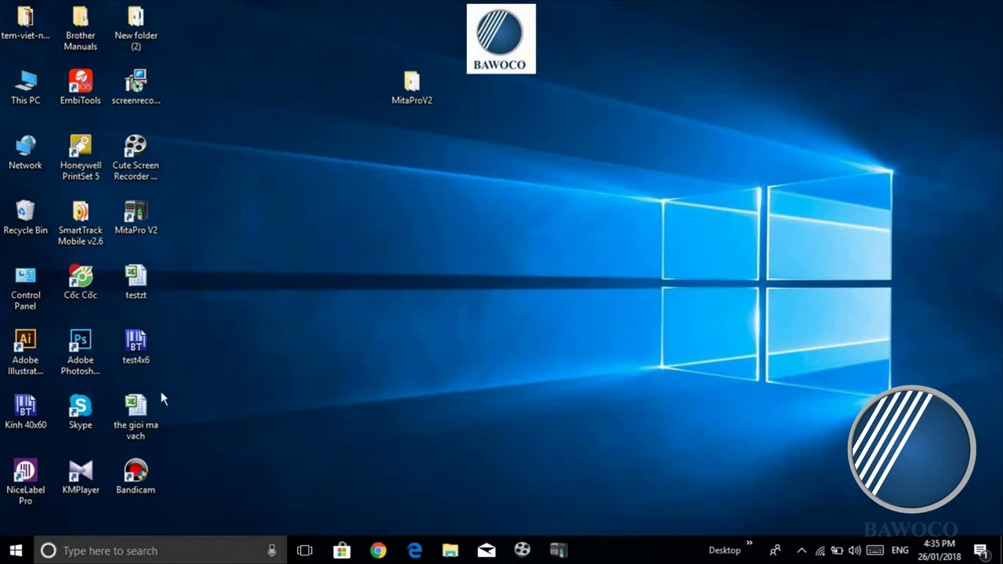
pyautogui.doubleClick(146, 424)
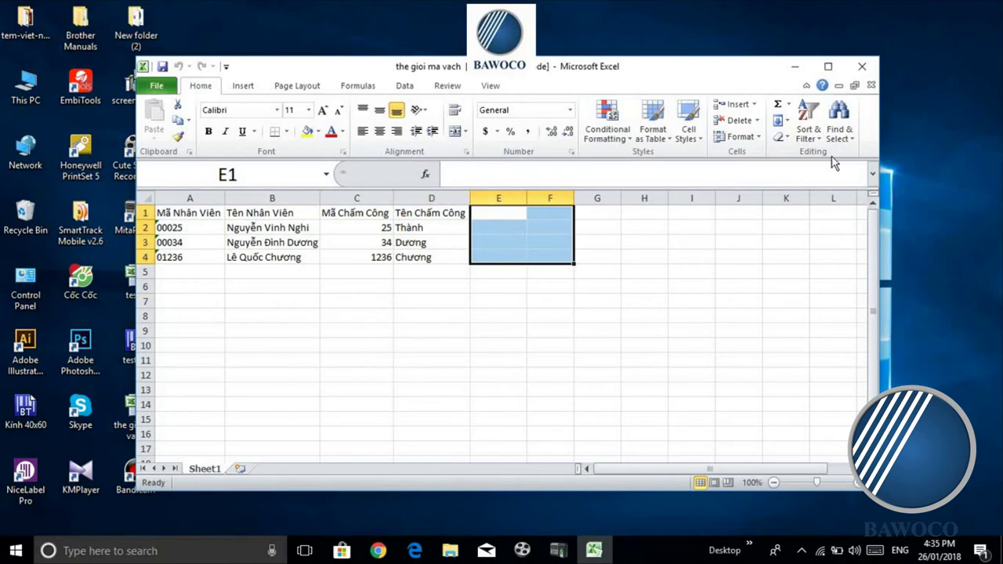
pyautogui.click(864, 67)
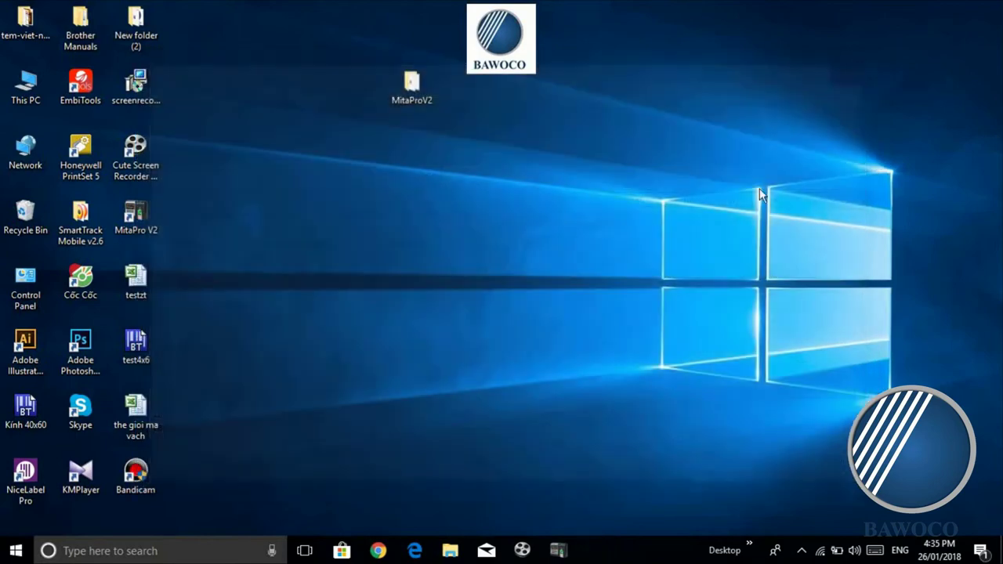
# Step: Load 'the gioi ma vach.xls' from the Desktop into the Import nhân viên form
pyautogui.click(568, 548)
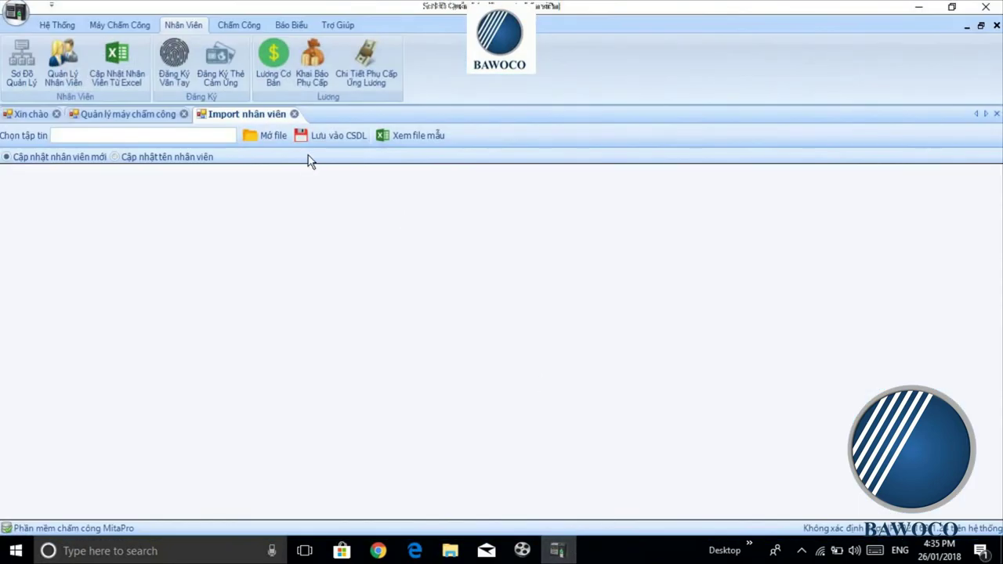
pyautogui.click(274, 134)
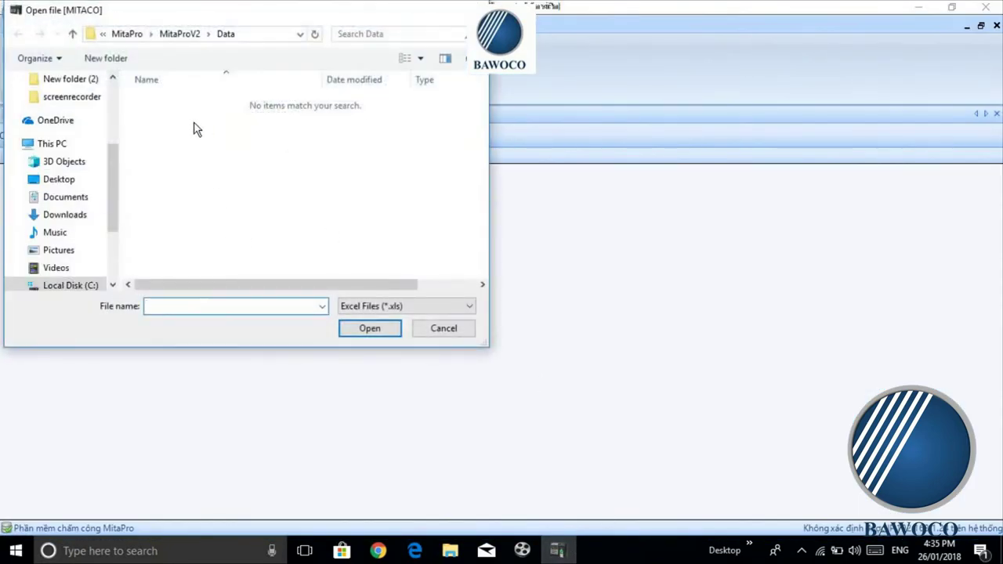
pyautogui.click(88, 182)
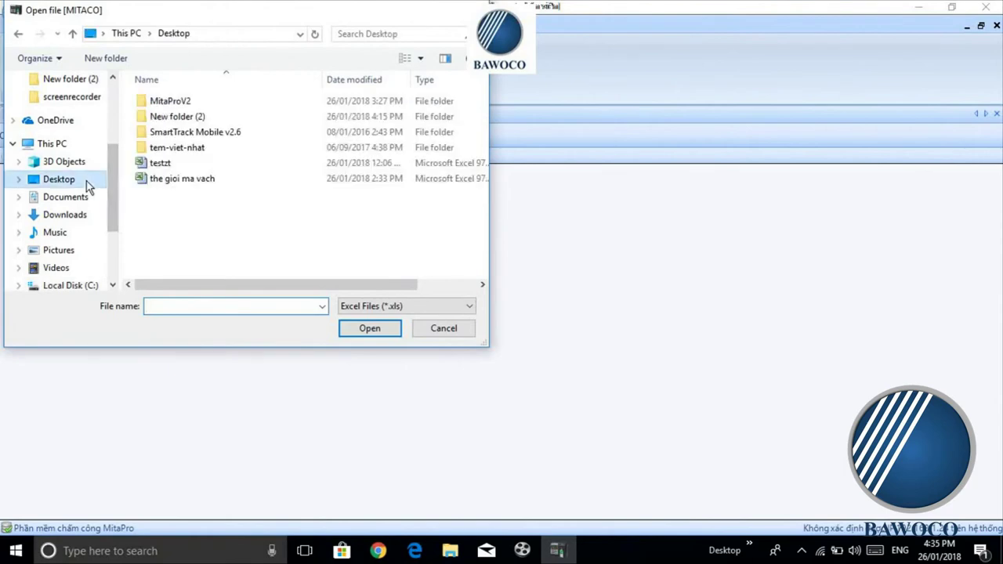
pyautogui.click(200, 185)
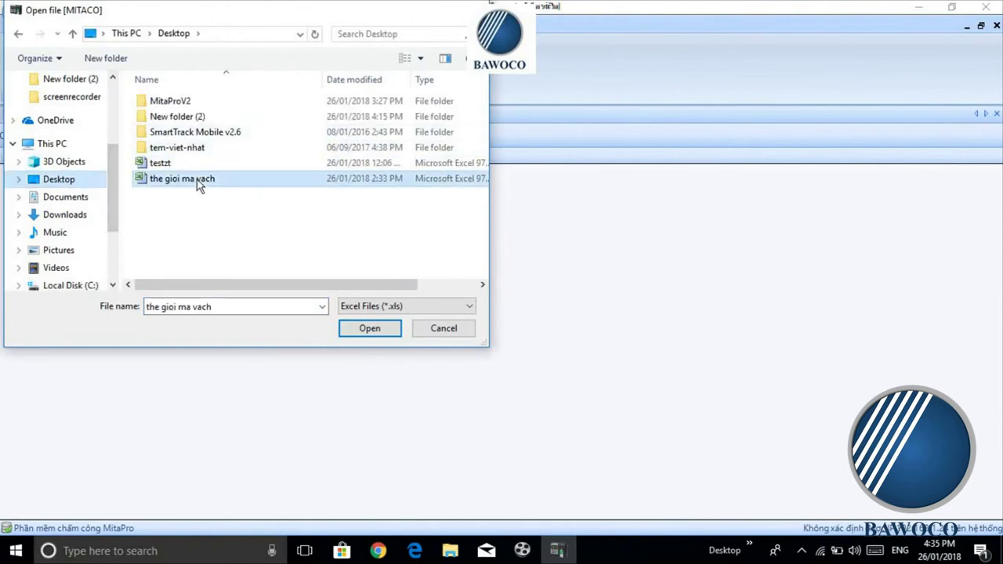
pyautogui.click(386, 332)
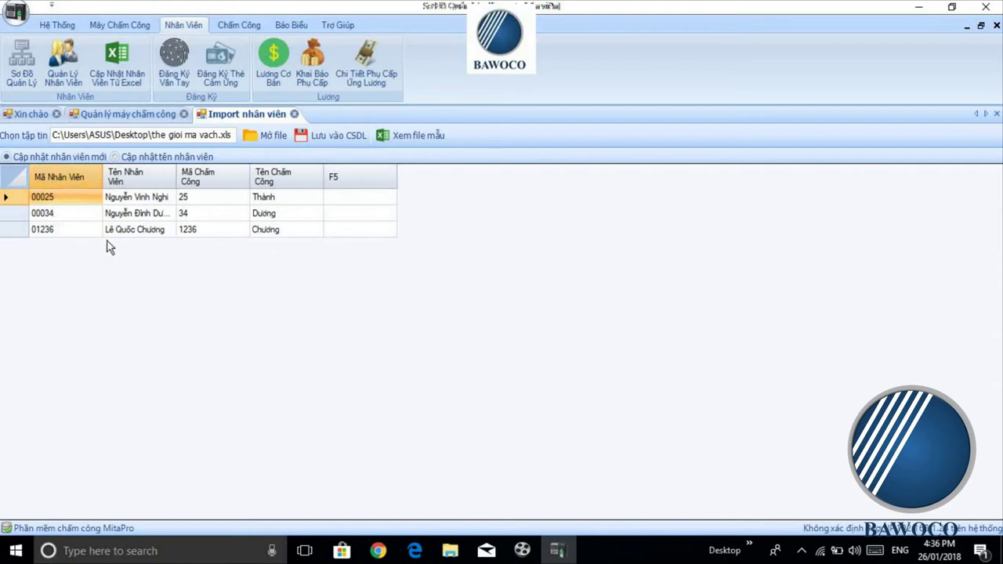
# Step: Save the three imported employees to the database and open Quản Lý Nhân Viên
pyautogui.click(321, 143)
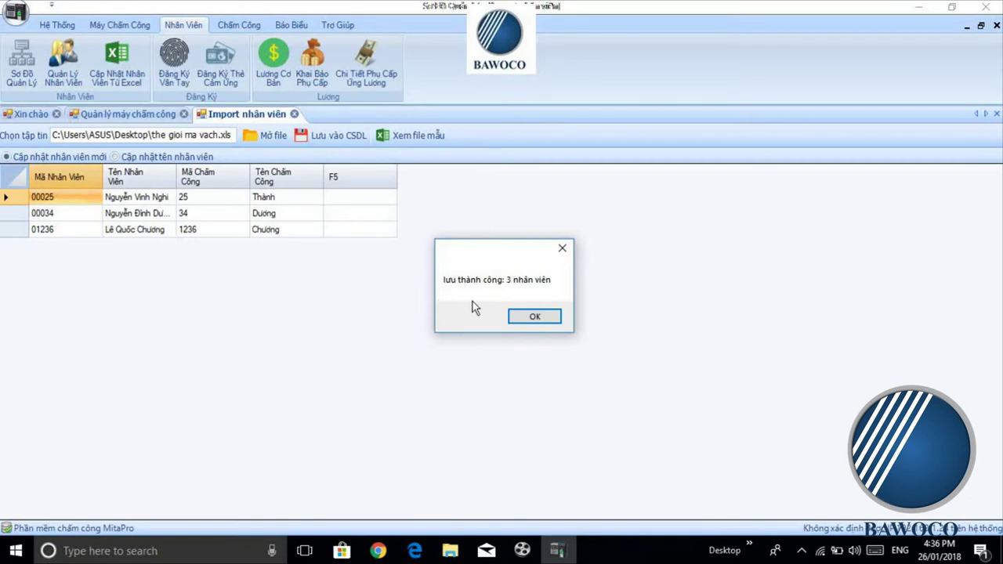
pyautogui.click(547, 320)
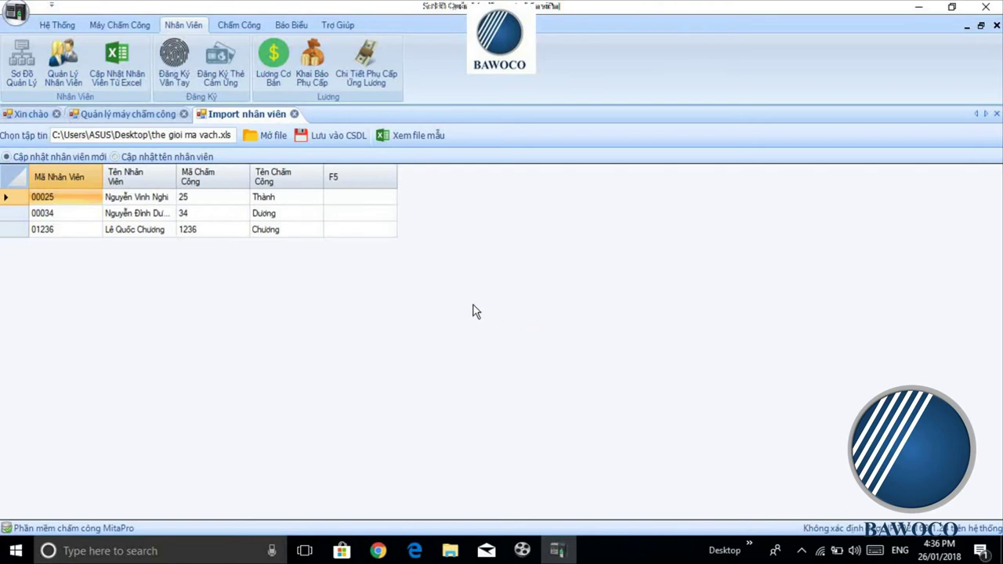
pyautogui.click(73, 73)
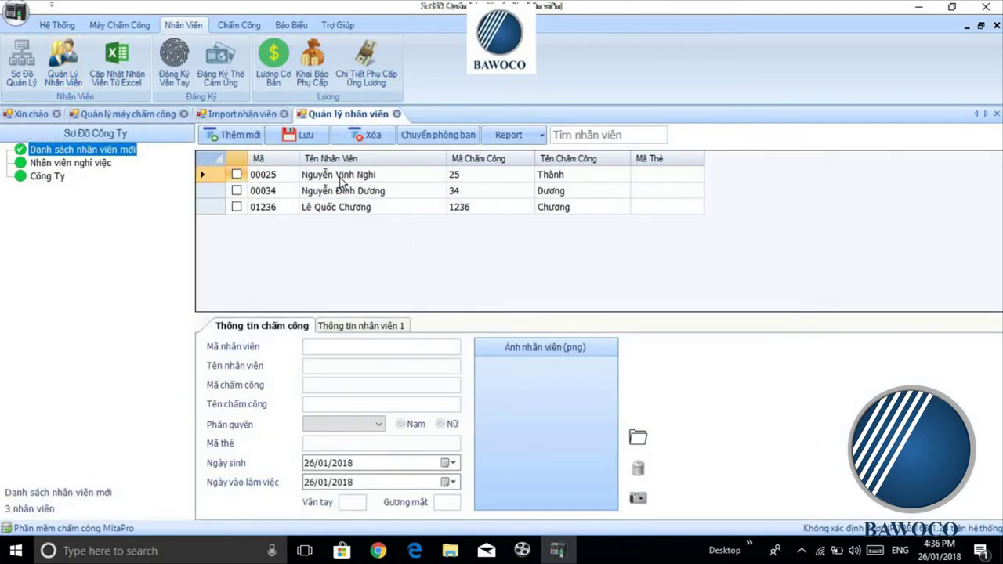
# Step: Show employee 00025's details and keep the Phân quyền permission level at Quản lý
pyautogui.click(340, 180)
pyautogui.click(308, 428)
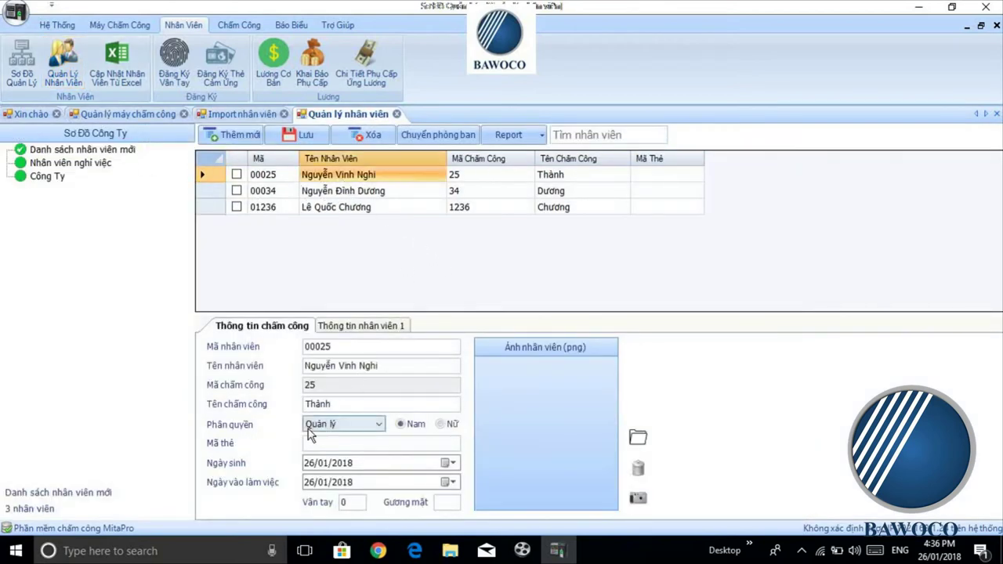
pyautogui.click(352, 426)
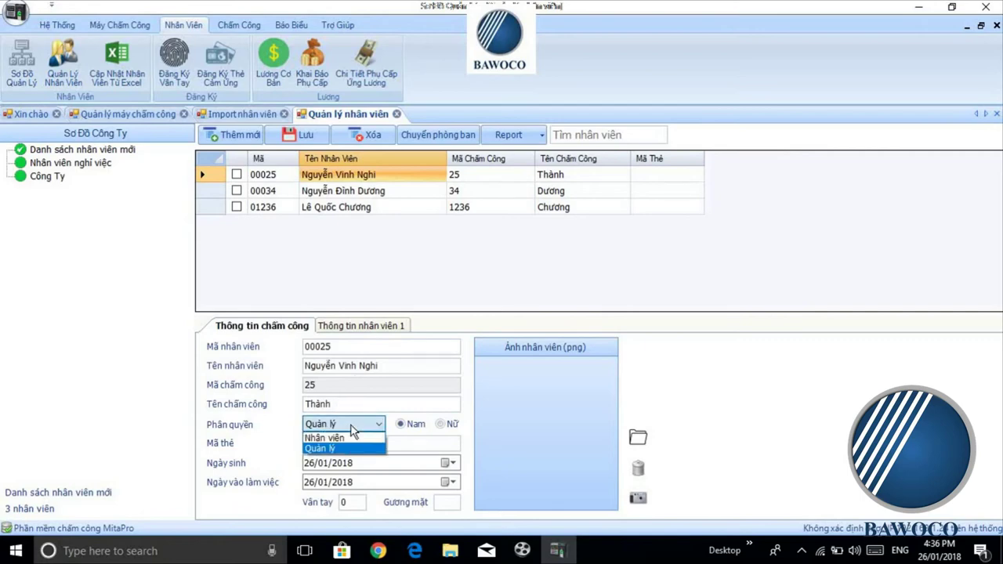
pyautogui.click(352, 427)
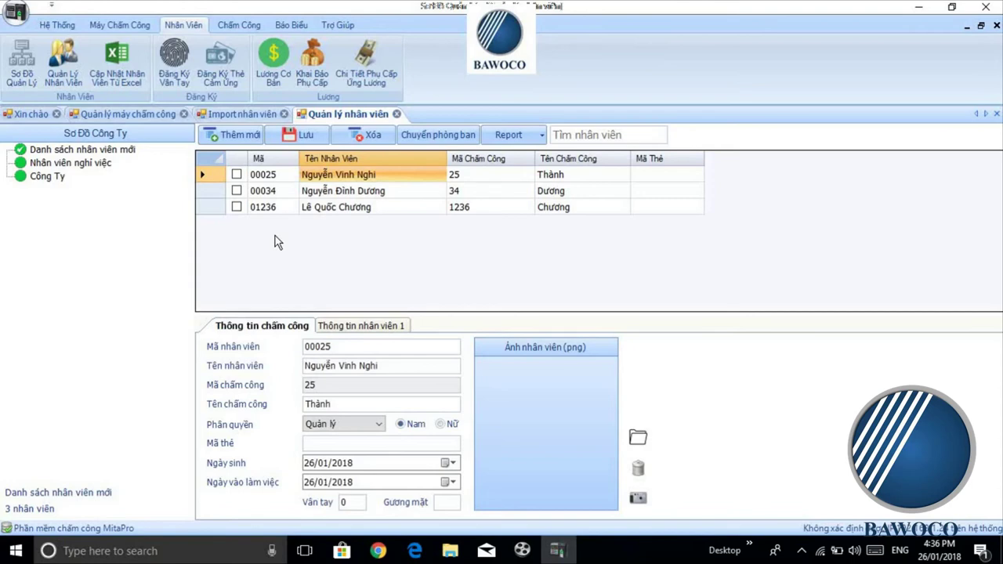
# Step: Open Tải Lên Máy Chấm Công, widen the name column and tick employees 00025 and 00034
pyautogui.click(120, 25)
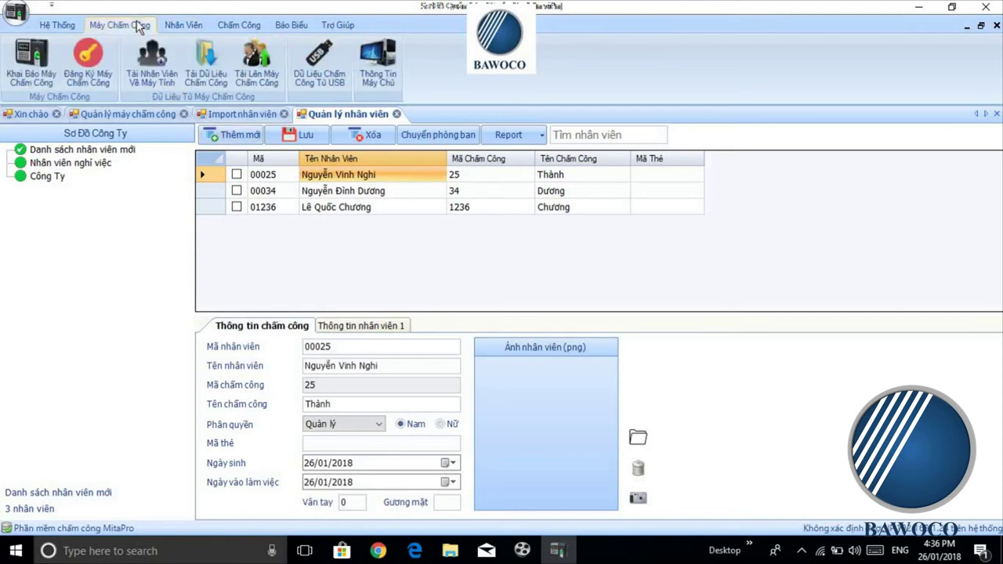
pyautogui.click(271, 62)
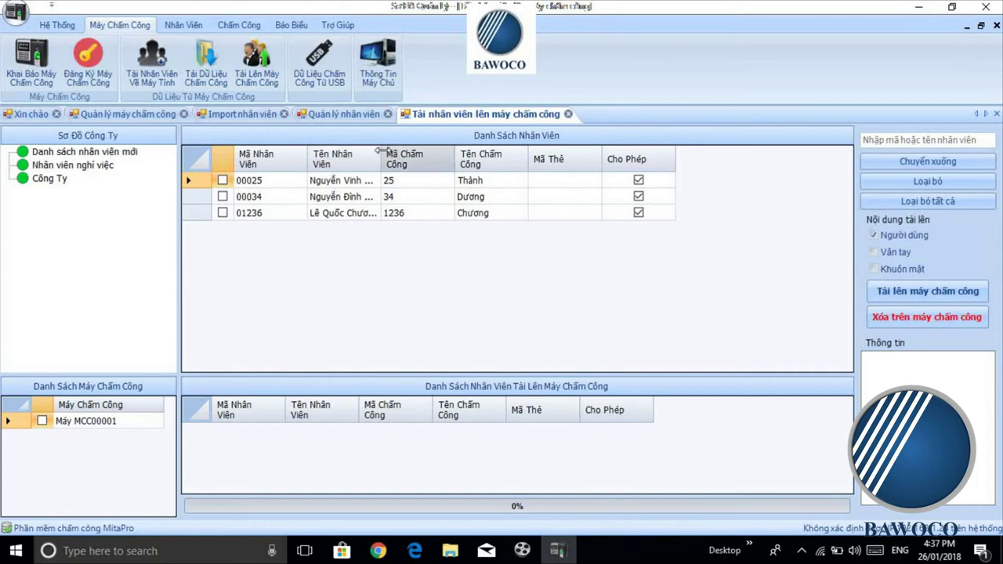
pyautogui.moveTo(381, 150); pyautogui.dragTo(425, 152)
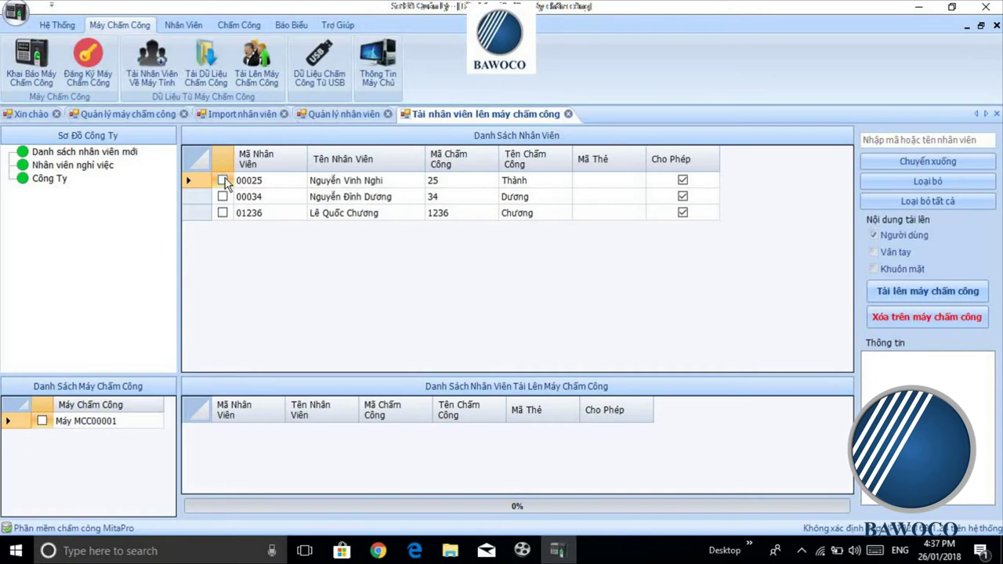
pyautogui.click(223, 181)
pyautogui.click(223, 197)
pyautogui.click(223, 197)
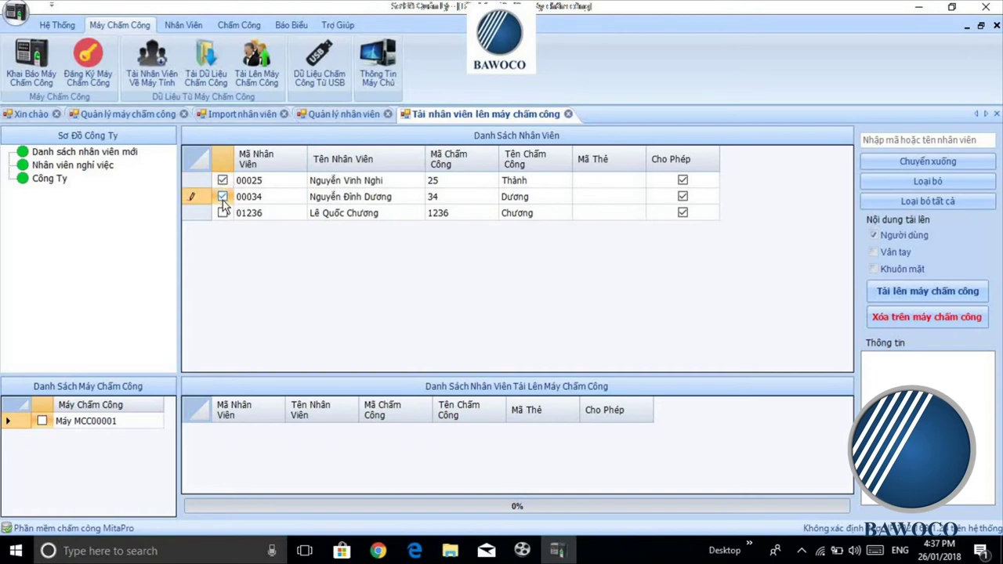
# Step: Select all three employees, move them to the upload list and upload to MCC00001
pyautogui.rightClick(209, 167)
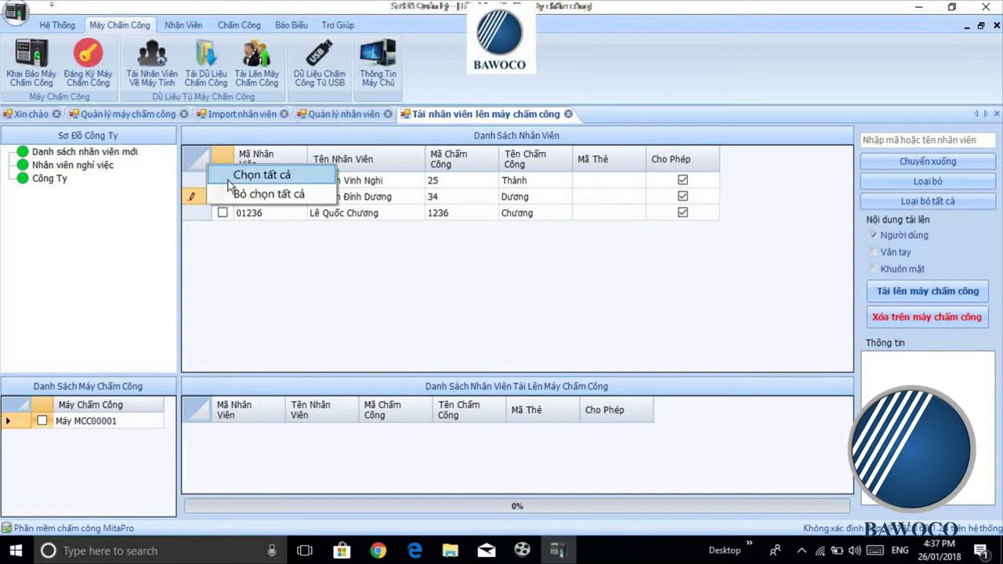
pyautogui.click(229, 176)
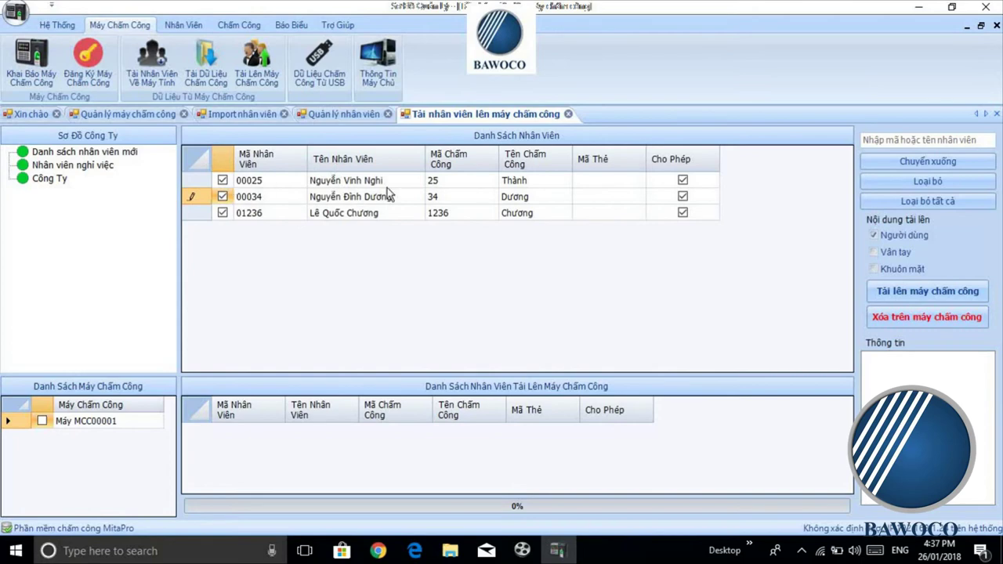
pyautogui.click(953, 164)
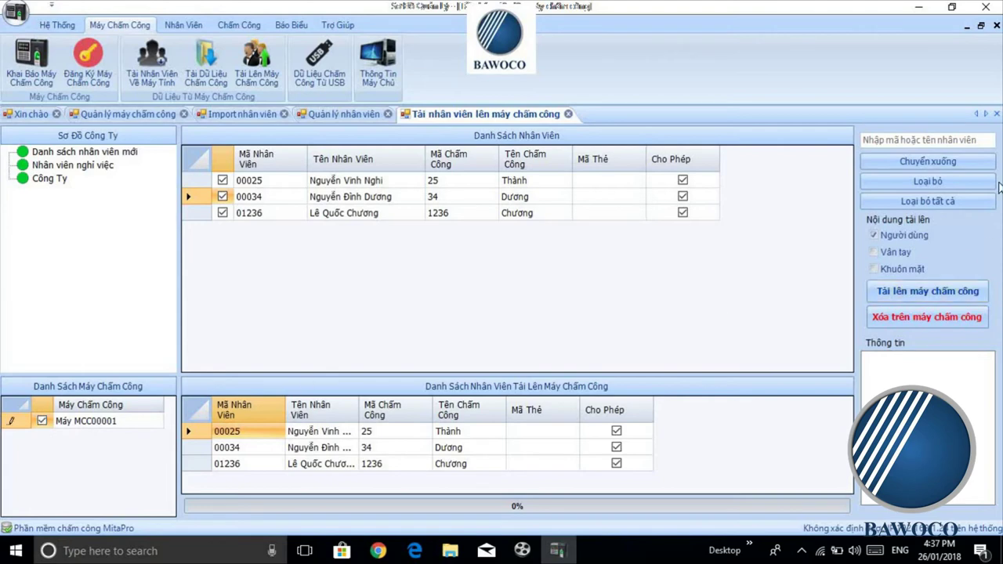
pyautogui.click(959, 292)
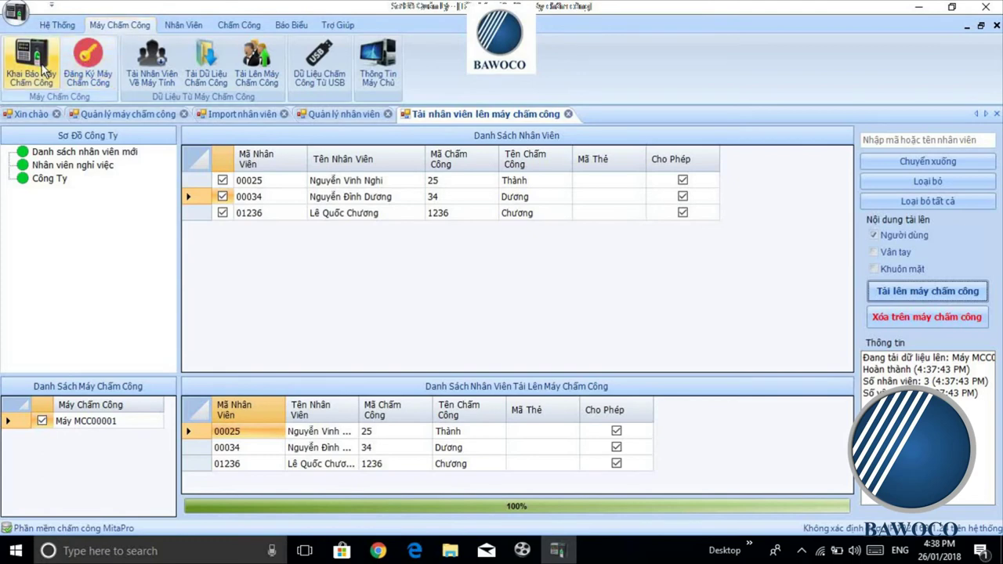
# Step: Test machine MCC00001's connection in Khai Báo Máy Chấm Công, showing 35 attendance records
pyautogui.click(43, 70)
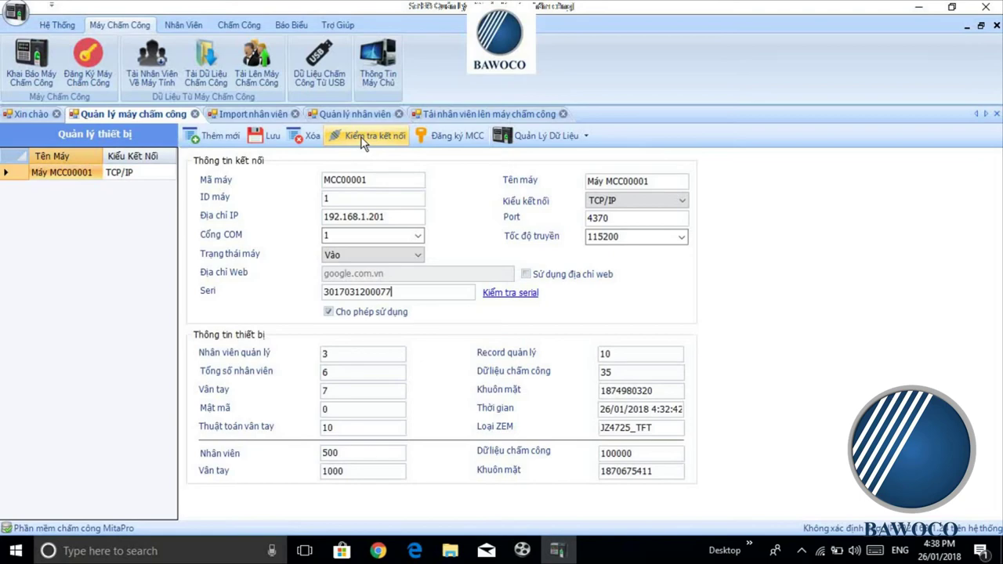
pyautogui.click(360, 137)
# Step: Open Tải dữ liệu chấm công and try a date range, keeping start date 26/01/2018
pyautogui.click(223, 82)
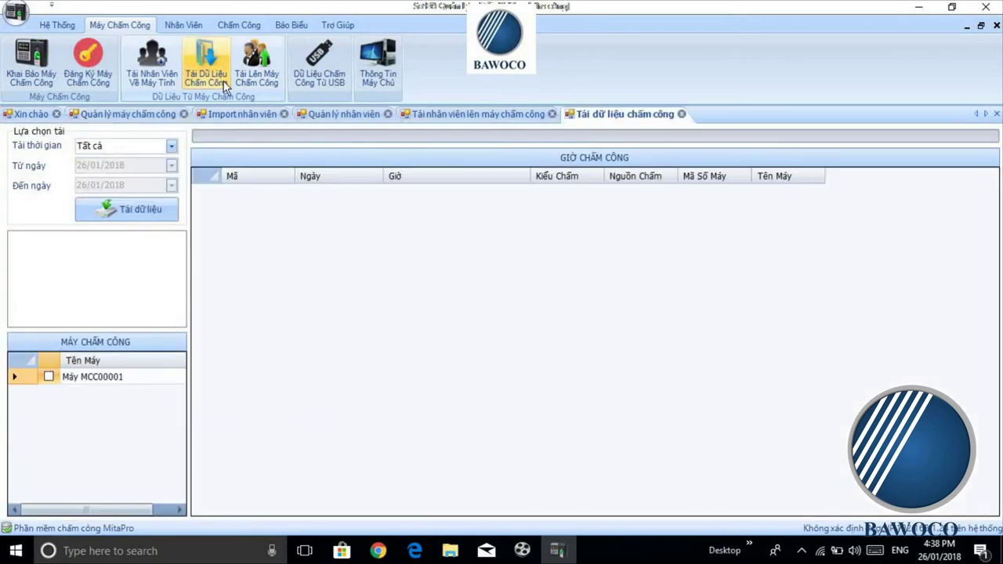
pyautogui.click(171, 146)
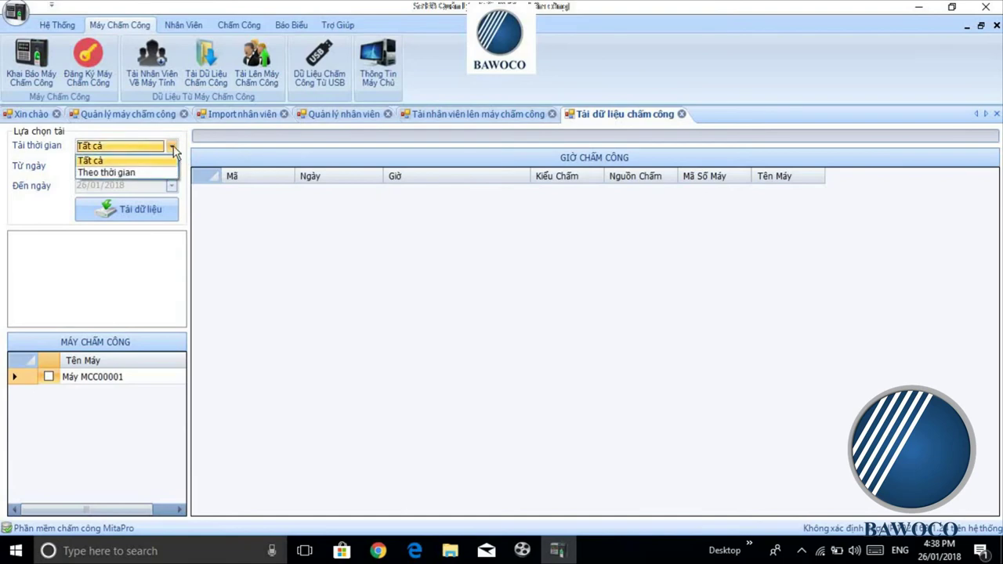
pyautogui.click(165, 172)
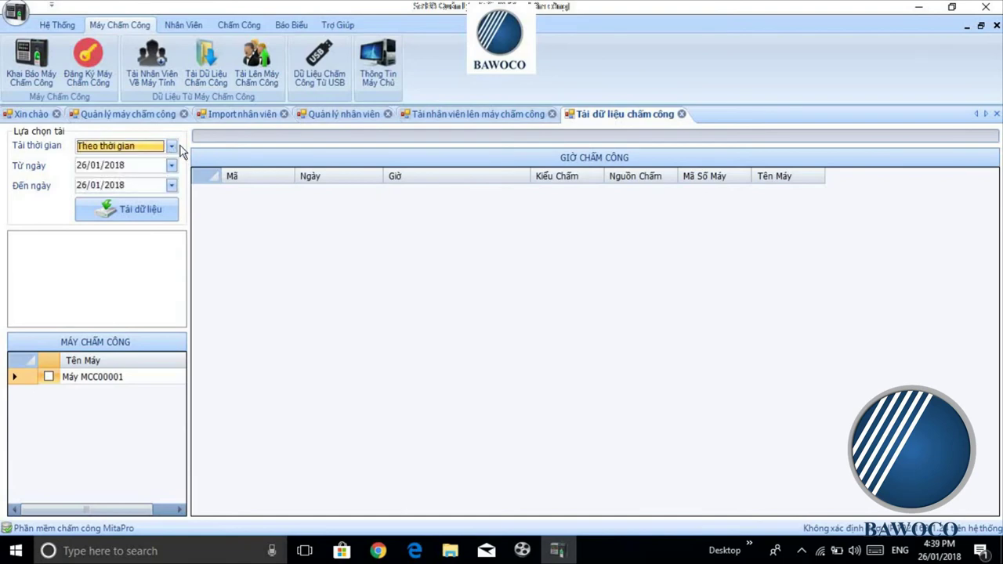
pyautogui.click(172, 166)
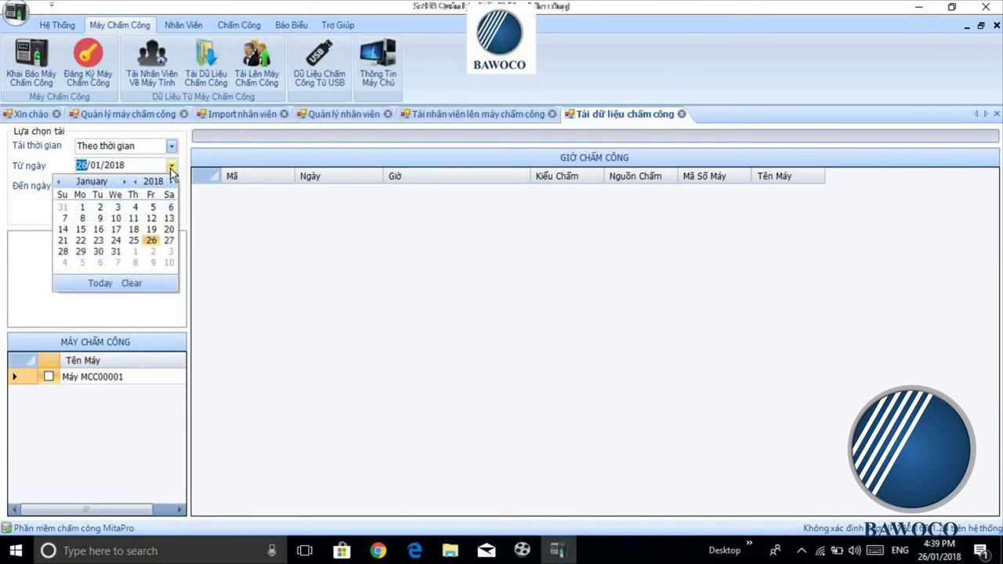
pyautogui.click(172, 167)
pyautogui.click(172, 186)
pyautogui.click(173, 186)
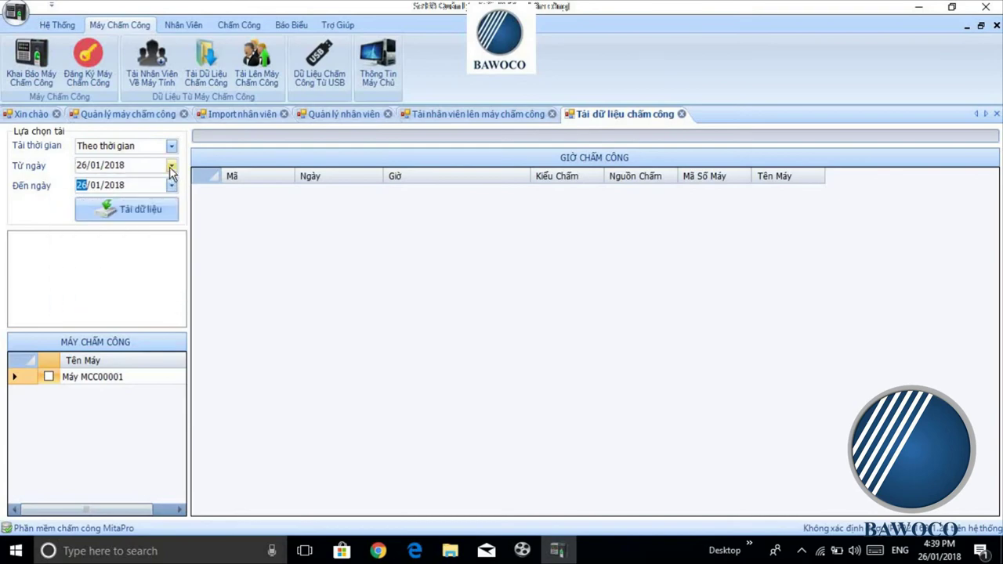
pyautogui.click(172, 166)
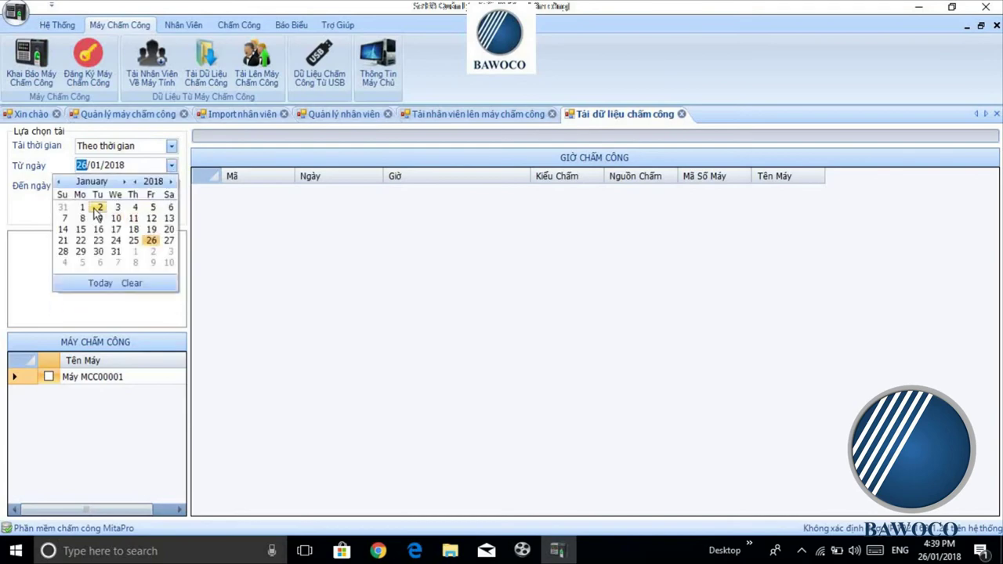
pyautogui.click(171, 166)
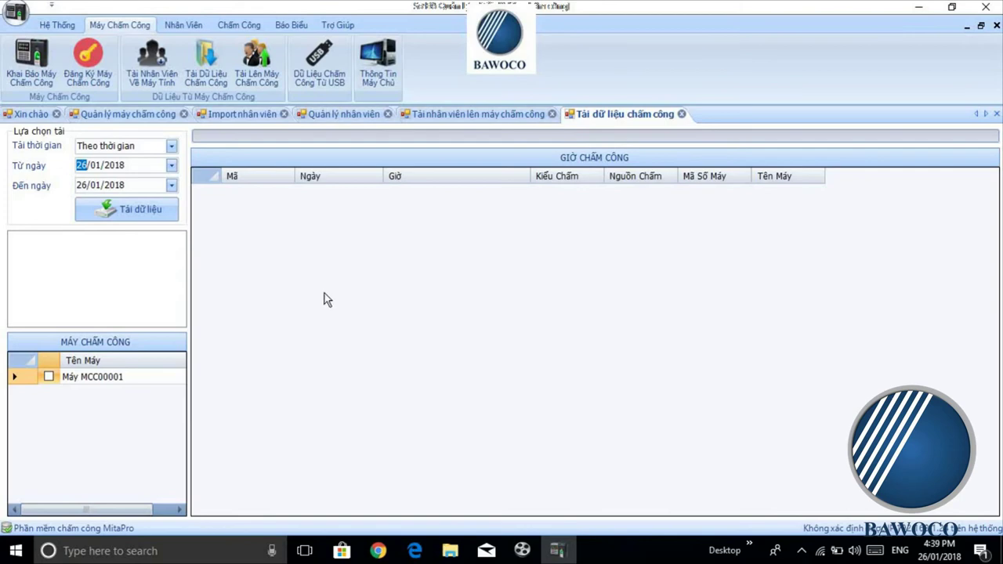
# Step: Set the download period to Tất cả and tick Máy MCC00001 as the source
pyautogui.click(172, 147)
pyautogui.click(153, 157)
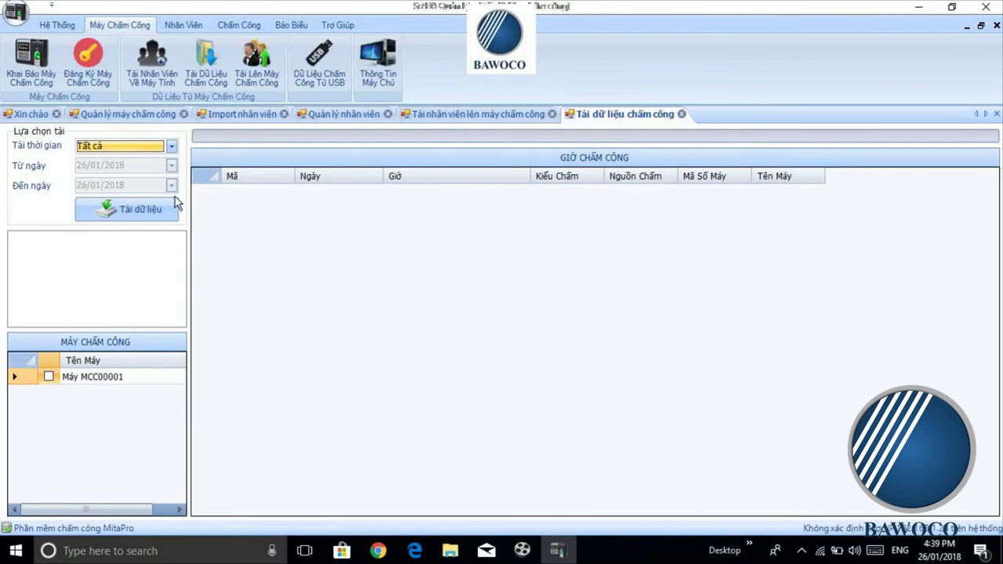
pyautogui.click(48, 377)
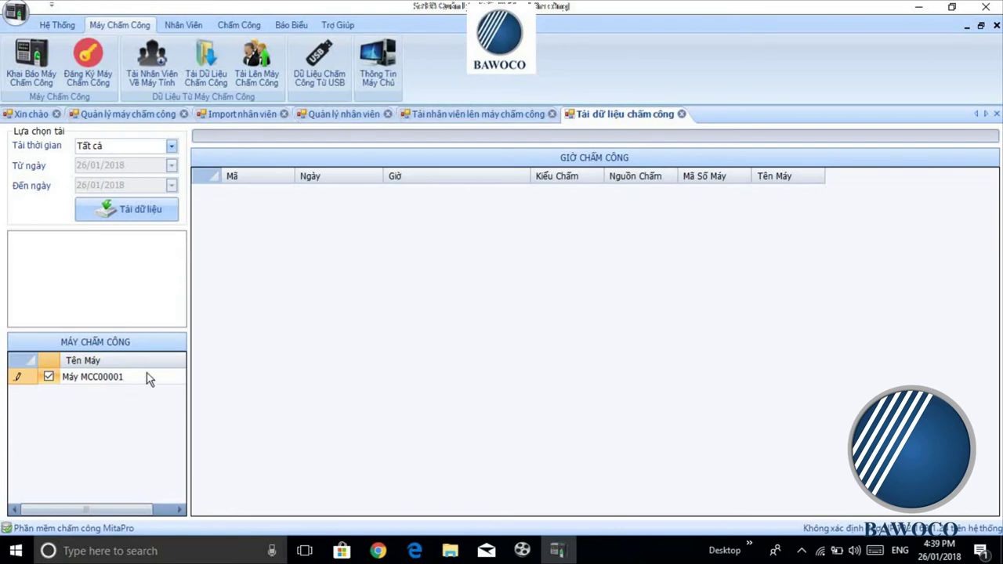
# Step: Download 15 punch records dated 24/1/2018 from MCC00001, then show the Báo Biểu features
pyautogui.click(120, 216)
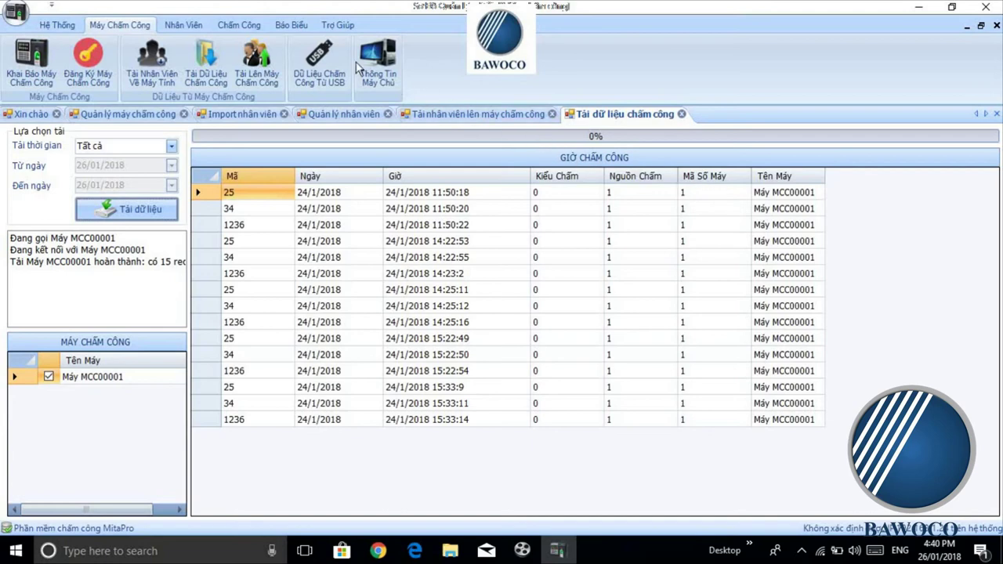
pyautogui.click(290, 26)
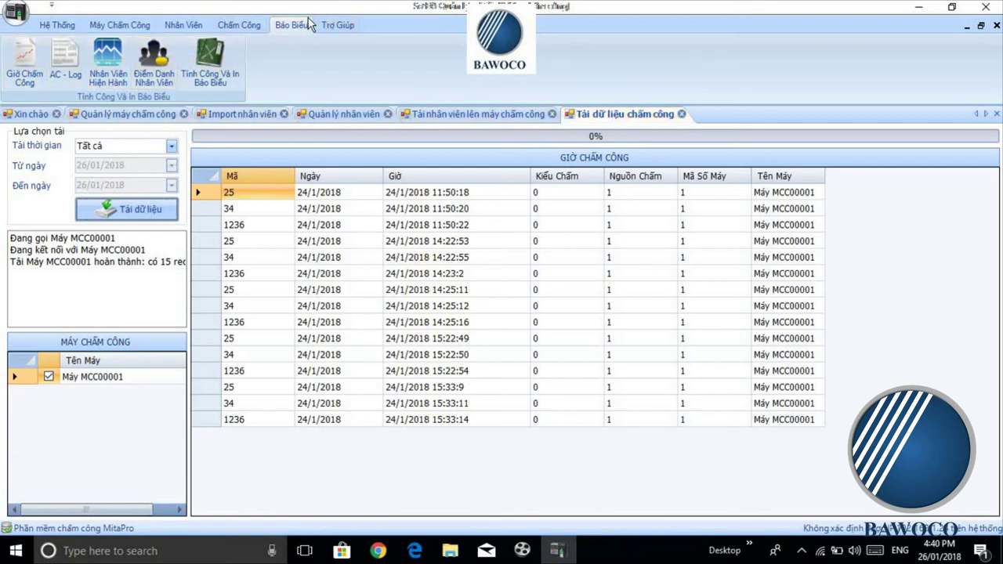
# Step: Open the Giờ Chấm Công report and tick employees 00025, 00034 and 01236 for 26/01/2018
pyautogui.click(26, 85)
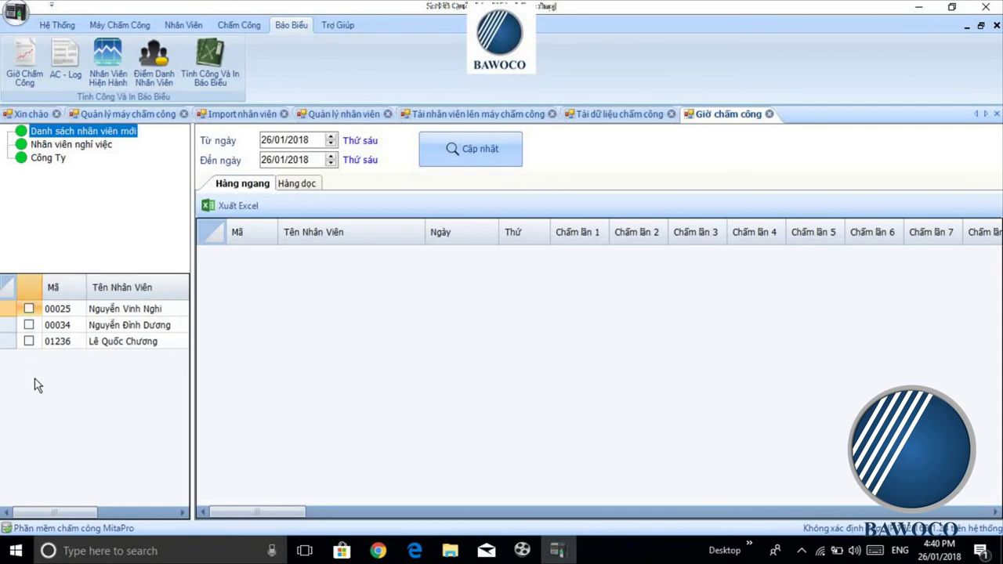
pyautogui.click(28, 308)
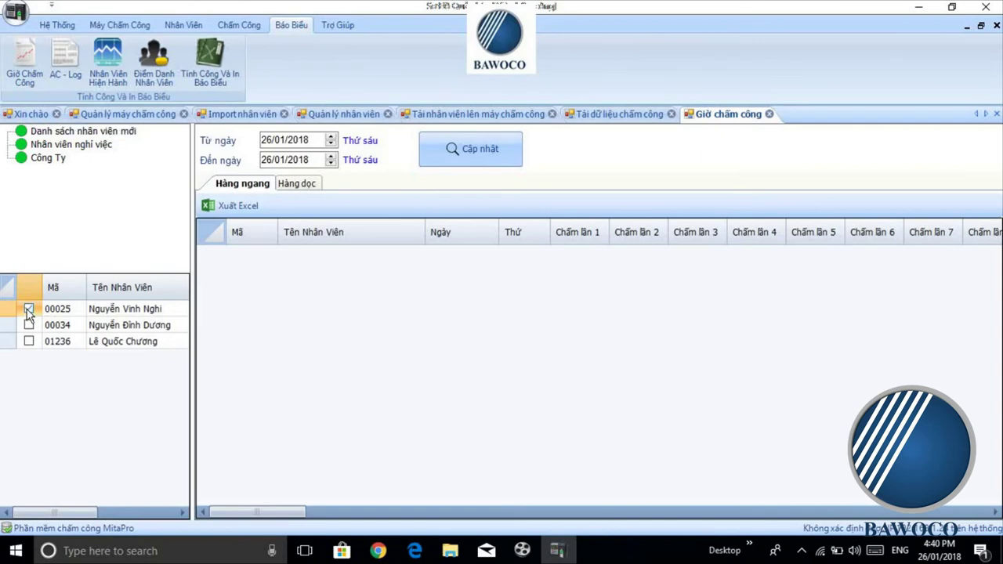
pyautogui.click(29, 324)
pyautogui.rightClick(12, 288)
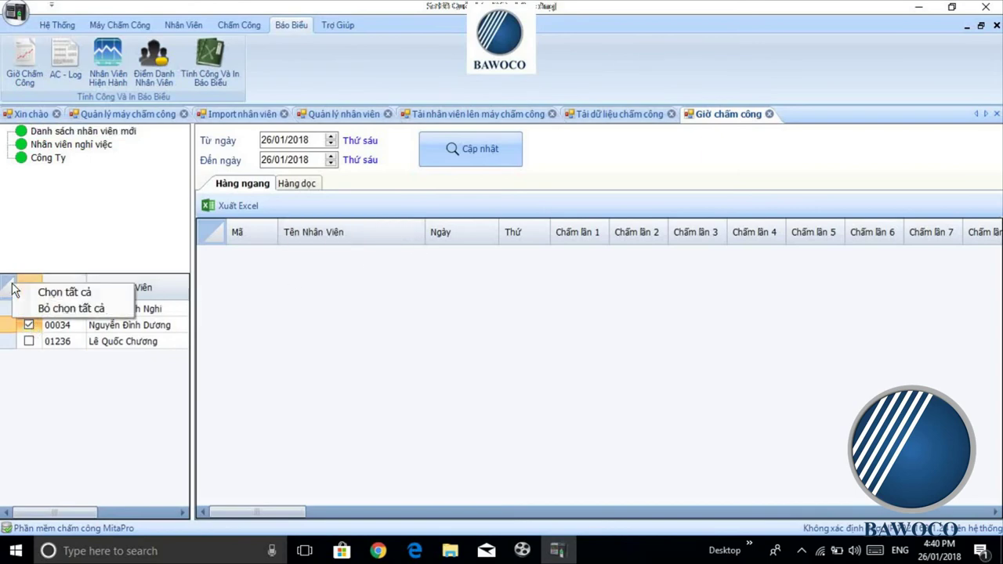
pyautogui.click(31, 292)
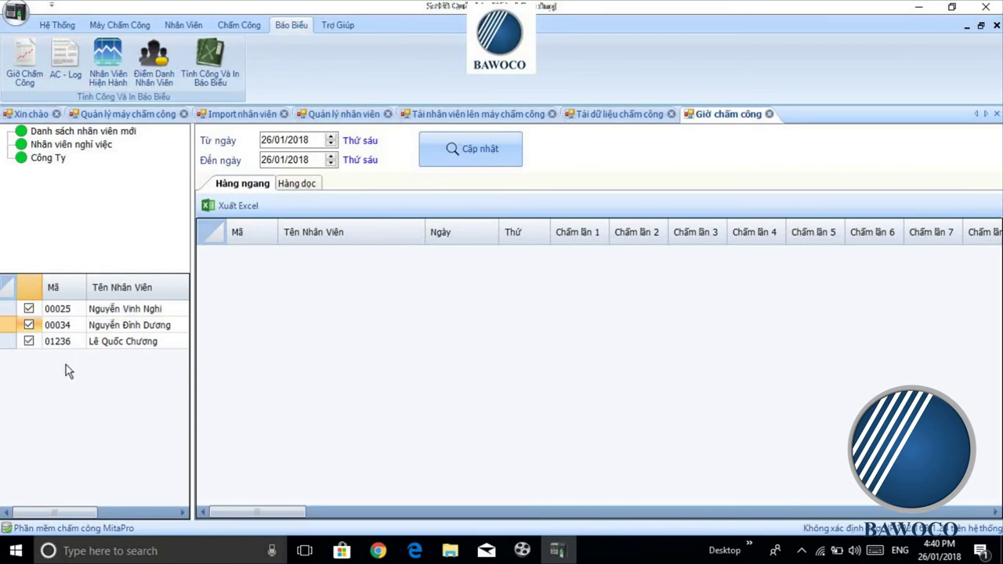
pyautogui.click(331, 137)
pyautogui.click(332, 144)
# Step: Load the 26/01/2018 report for the three employees and switch it to the Hàng dọc layout
pyautogui.click(466, 154)
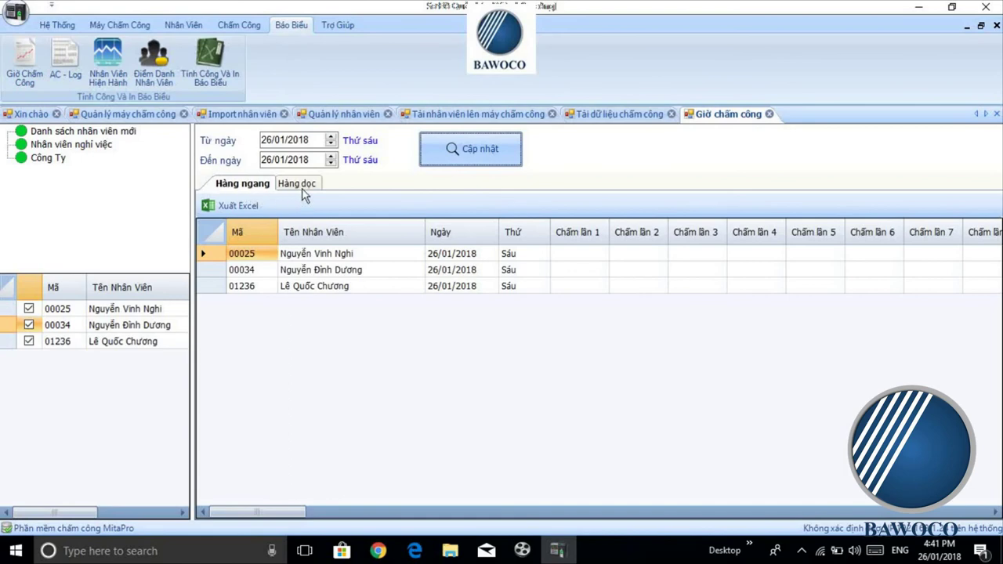
pyautogui.moveTo(284, 514)
pyautogui.mouseDown()
pyautogui.moveTo(289, 544)
pyautogui.moveTo(348, 520)
pyautogui.moveTo(286, 496)
pyautogui.mouseUp()
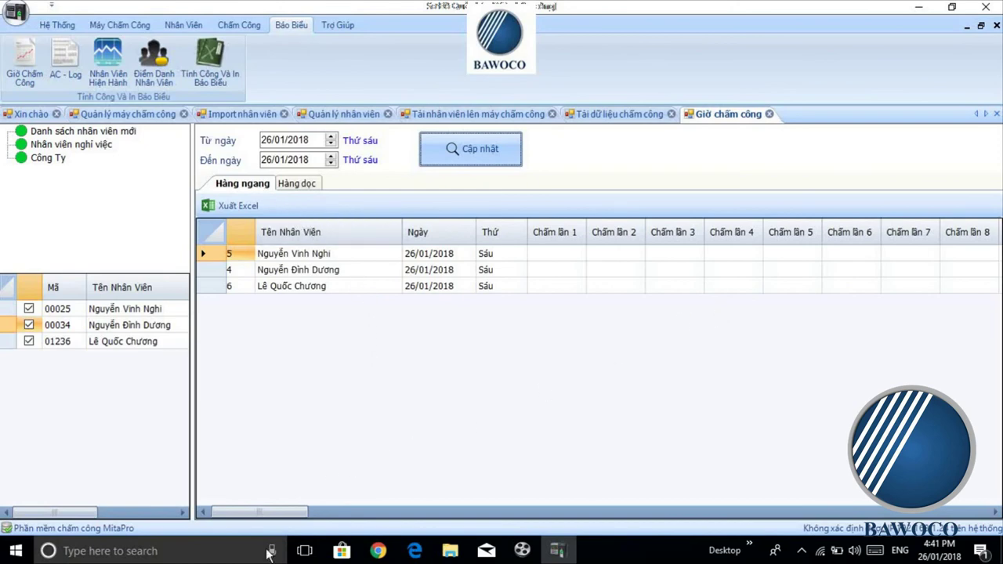
pyautogui.moveTo(270, 519)
pyautogui.mouseDown()
pyautogui.moveTo(279, 513)
pyautogui.moveTo(293, 528)
pyautogui.moveTo(383, 524)
pyautogui.moveTo(264, 520)
pyautogui.mouseUp()
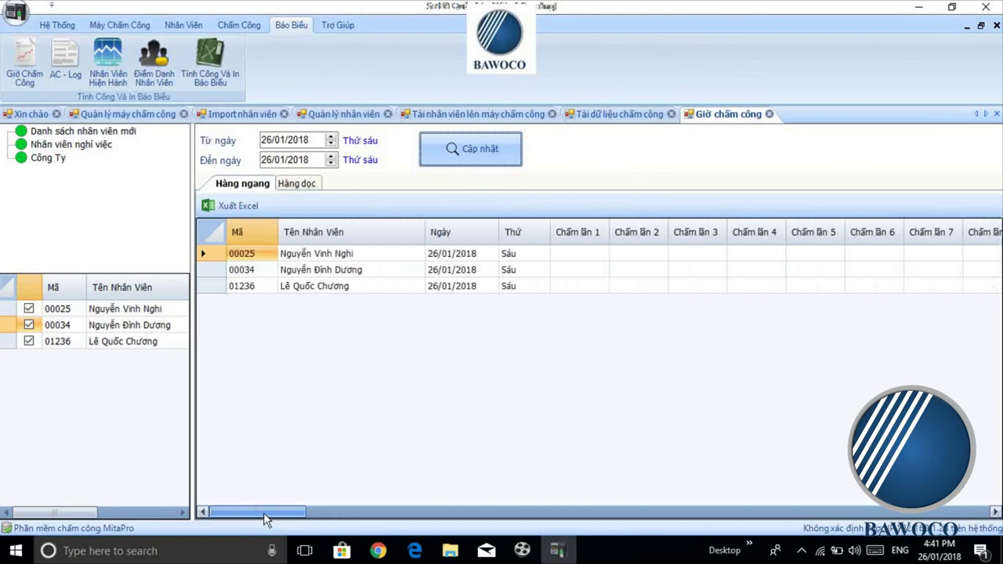
pyautogui.click(313, 181)
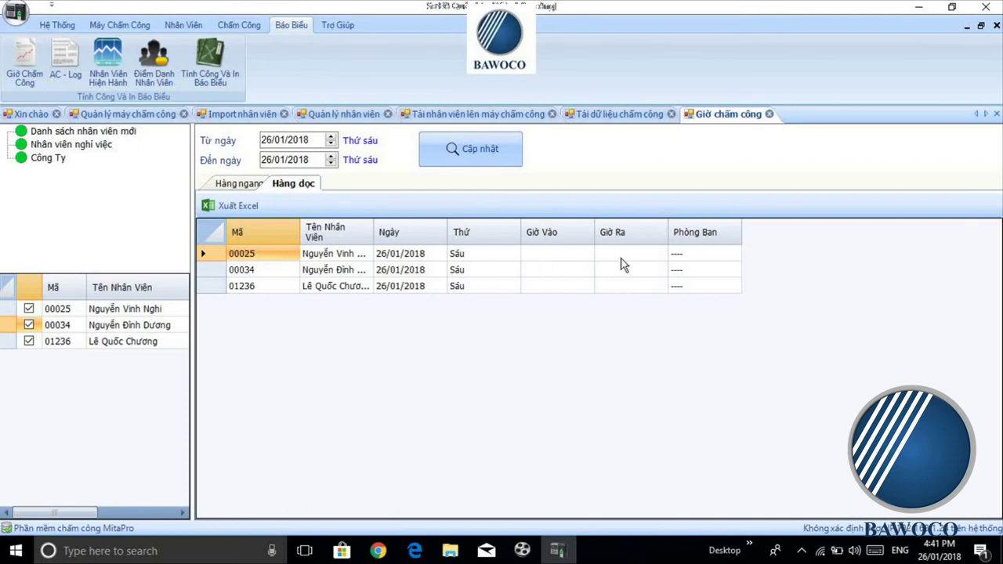
# Step: Export the attendance report to Excel, maximize the workbook, and check the Giờ vào/Giờ ra cells E2–F3
pyautogui.click(242, 206)
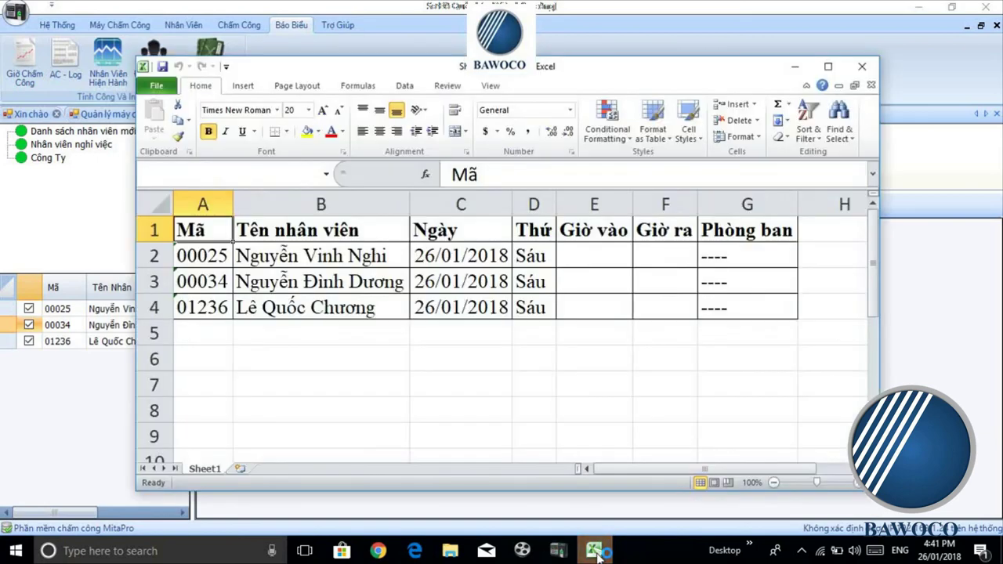
pyautogui.click(828, 65)
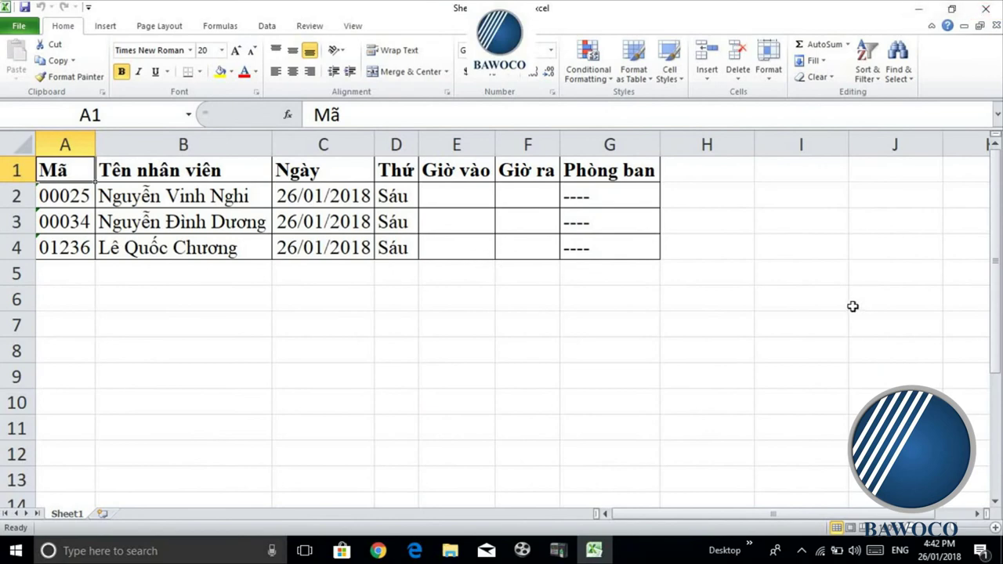
pyautogui.click(437, 200)
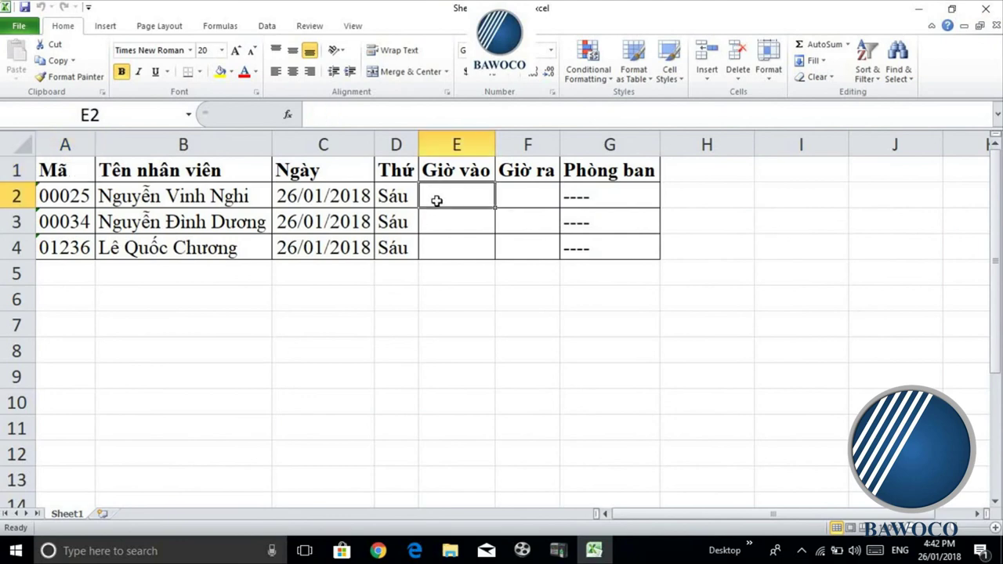
pyautogui.click(536, 201)
pyautogui.click(541, 232)
# Step: Inspect cells E2, F2 and F4, then close Excel without saving
pyautogui.click(482, 193)
pyautogui.click(517, 197)
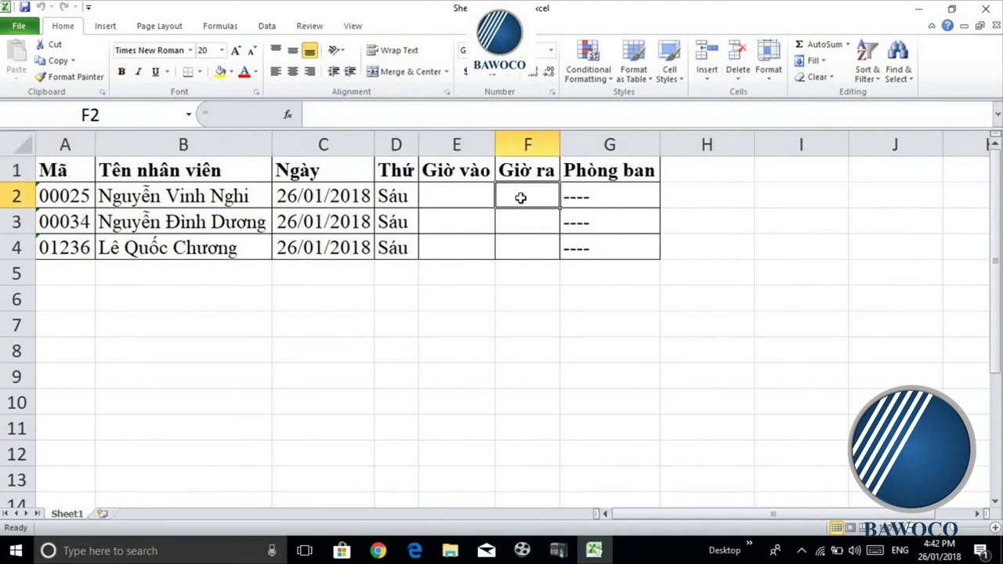
pyautogui.click(479, 201)
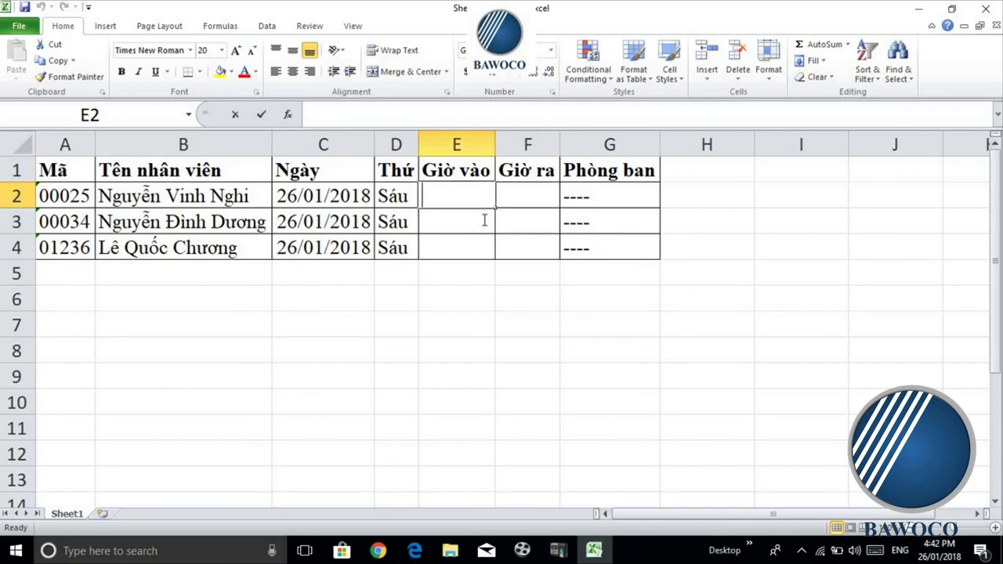
pyautogui.doubleClick(470, 195)
pyautogui.click(541, 196)
pyautogui.click(544, 245)
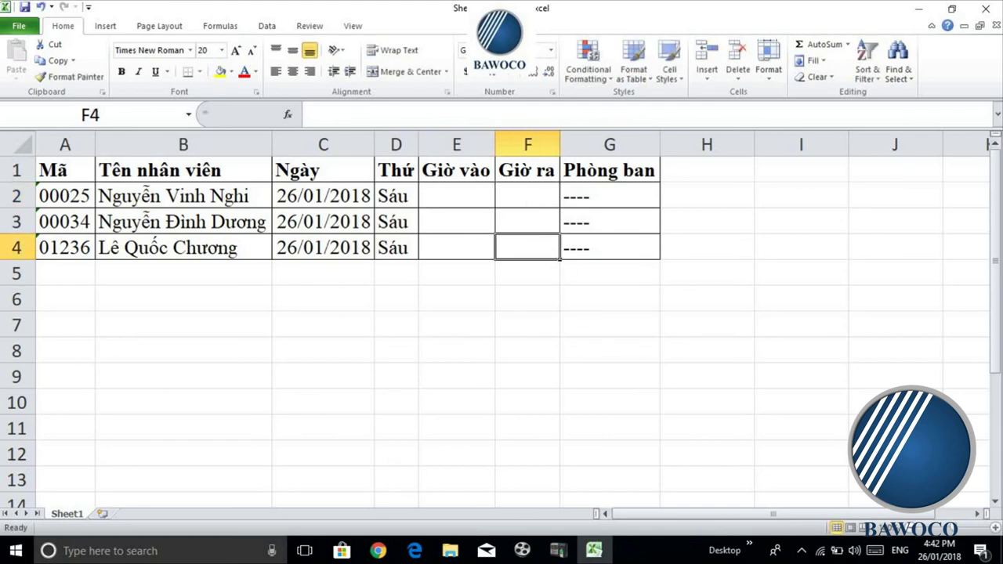
pyautogui.click(982, 13)
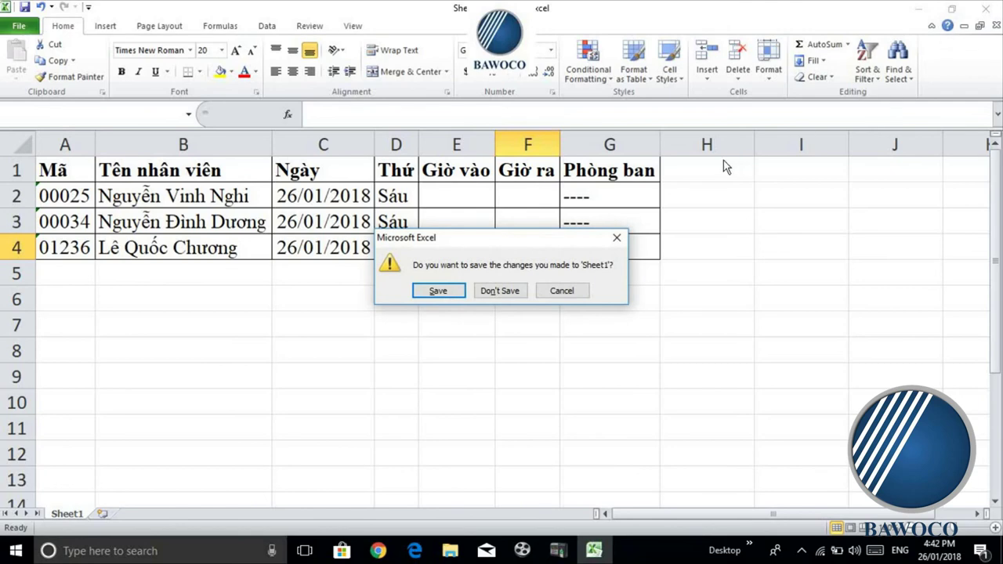
pyautogui.click(493, 294)
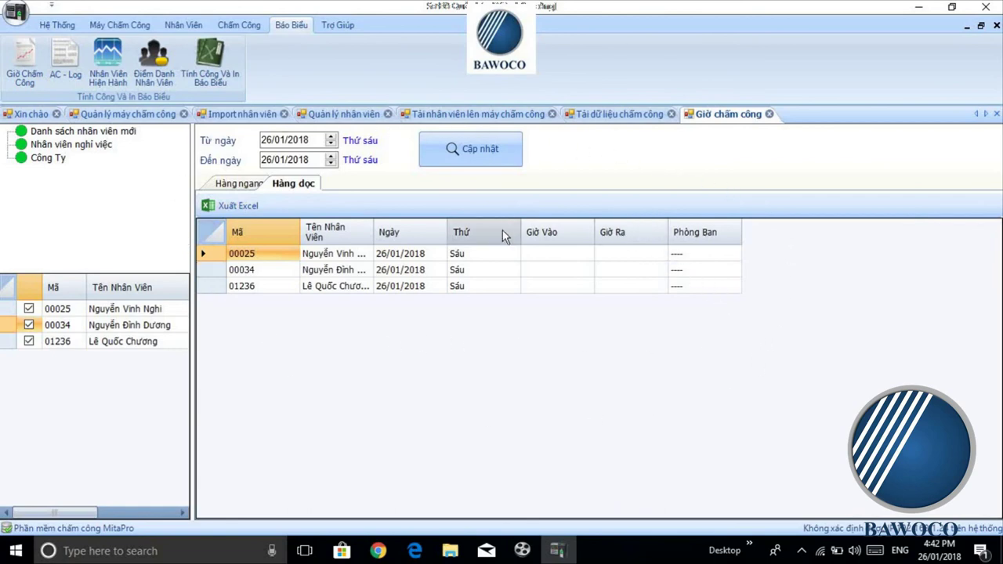
pyautogui.click(493, 157)
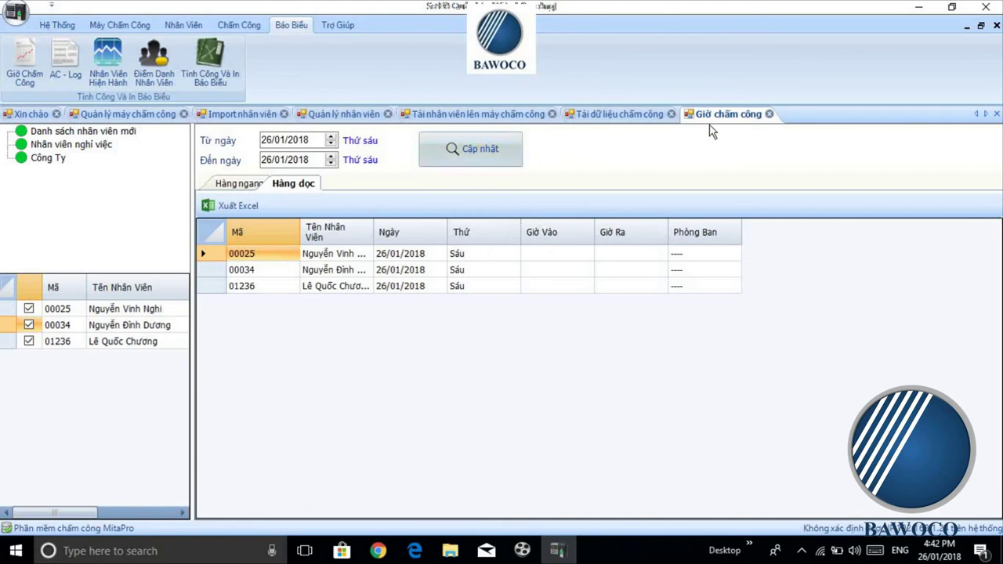
# Step: Bring up the Cute Screen Recorder window from the taskbar
pyautogui.click(523, 552)
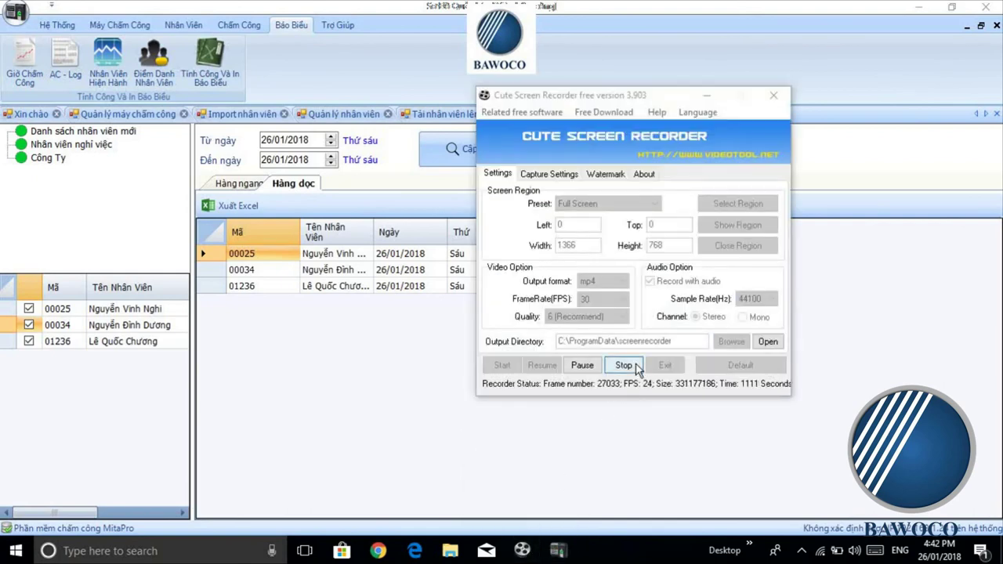